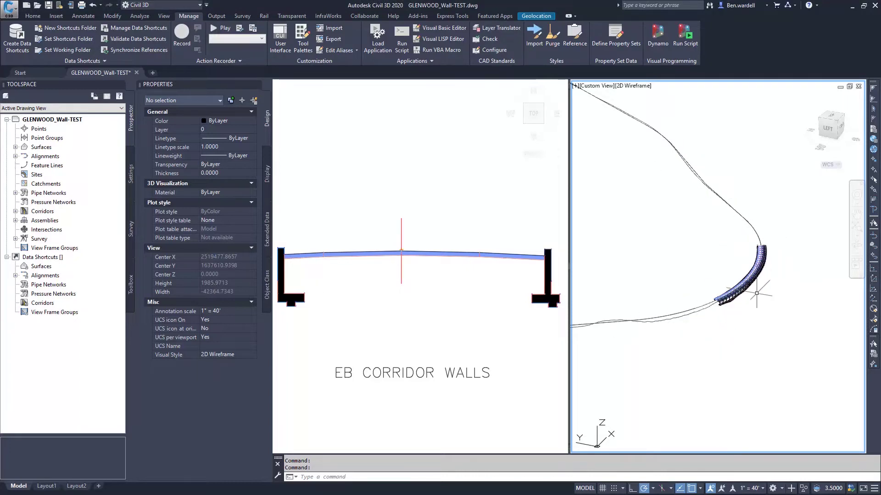
scroll(762, 267, "up", 5)
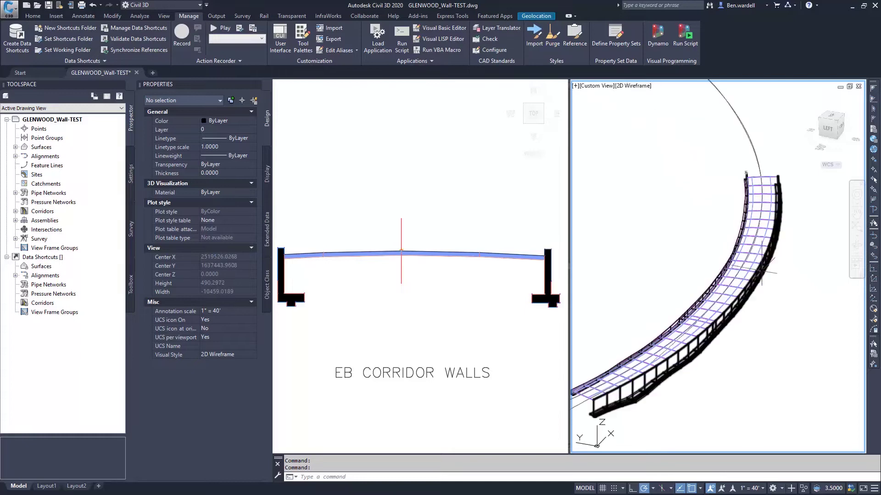
scroll(764, 282, "up", 3)
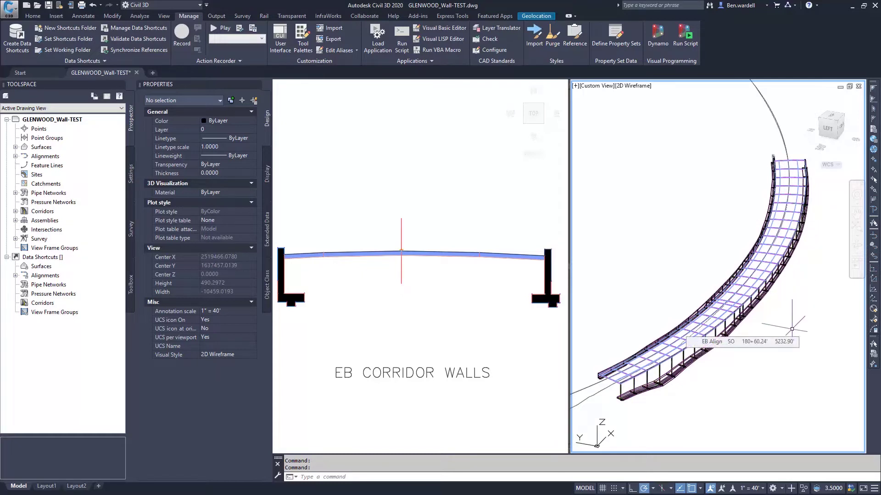
- Show the generic subassemblies Tool Palette and center the right wall in the assembly view
left_click(512, 289)
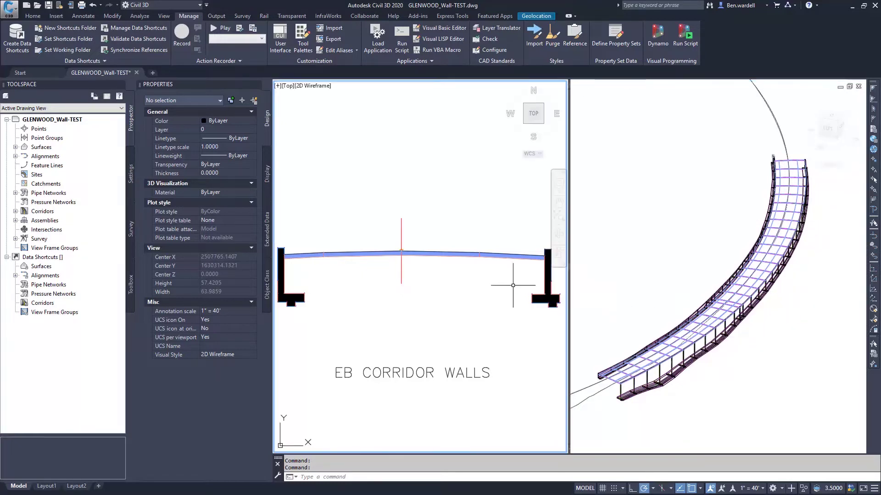
left_click(31, 16)
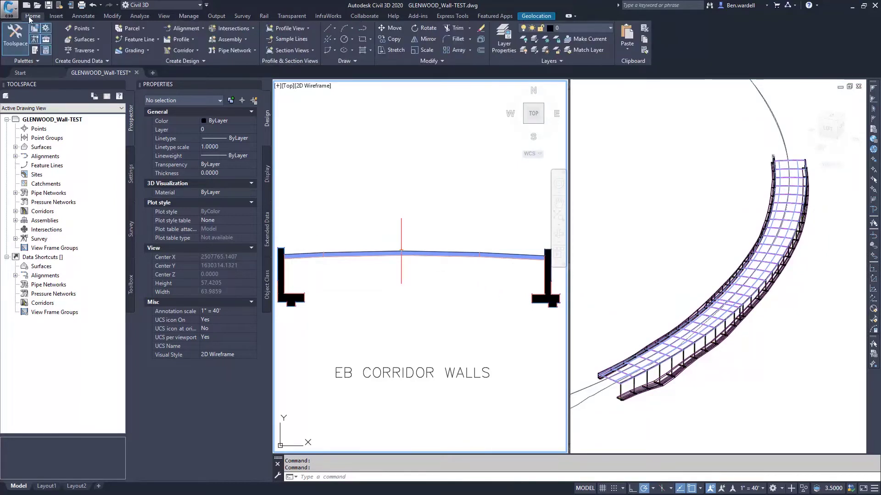
left_click(35, 50)
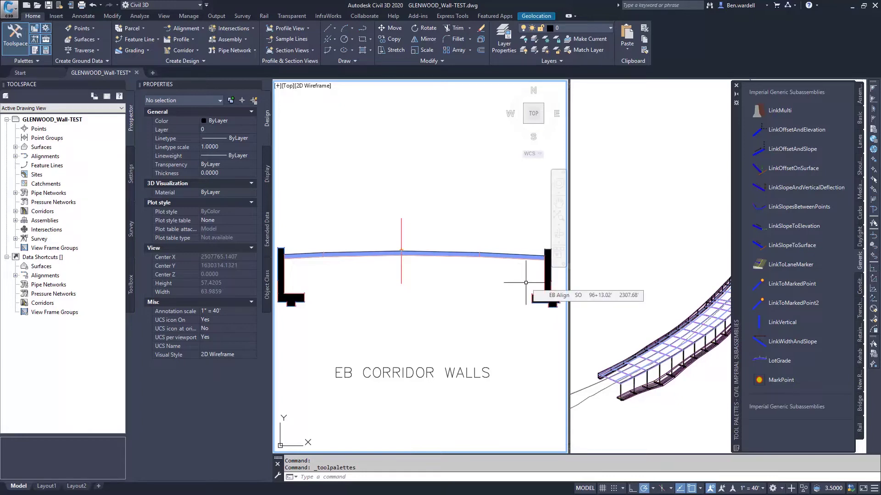
middle_click_drag(543, 256, 469, 250)
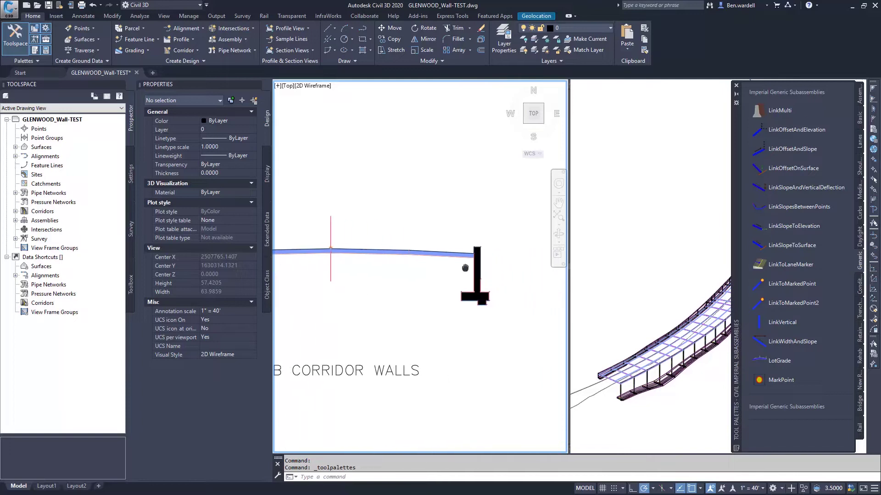
scroll(469, 250, "up", 6)
scroll(482, 242, "up", 4)
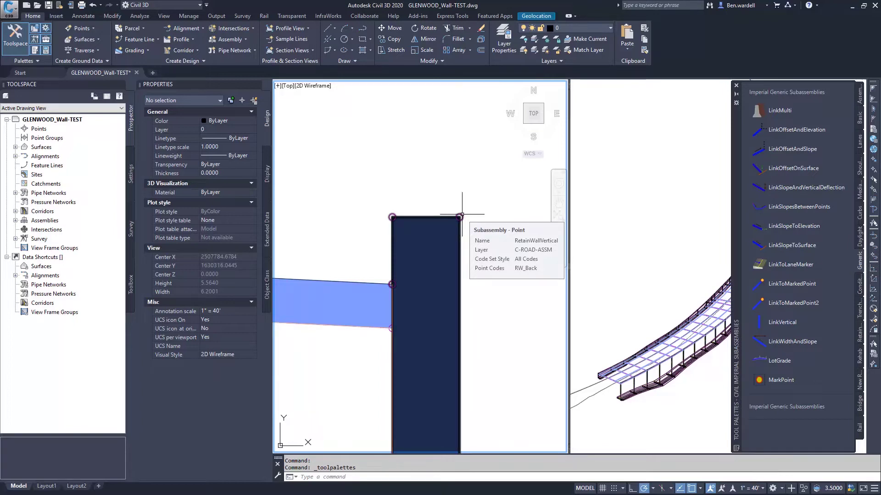
scroll(463, 206, "down", 4)
scroll(450, 317, "up", 4)
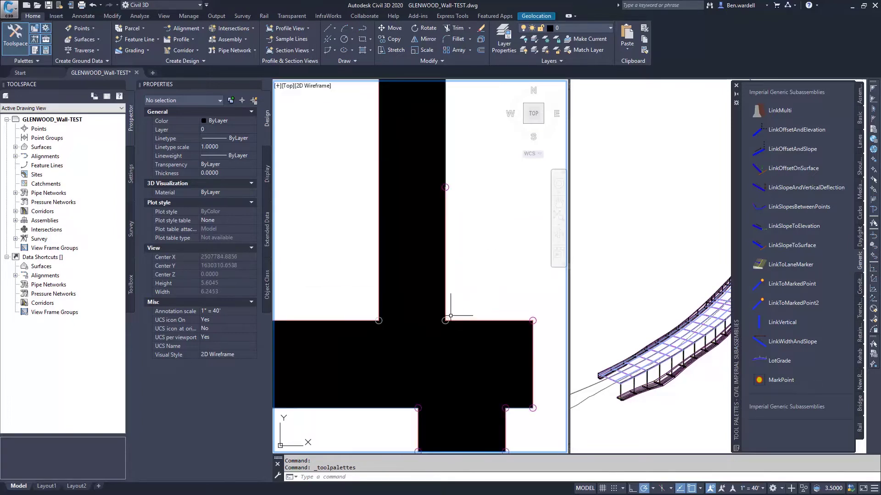
scroll(450, 315, "up", 3)
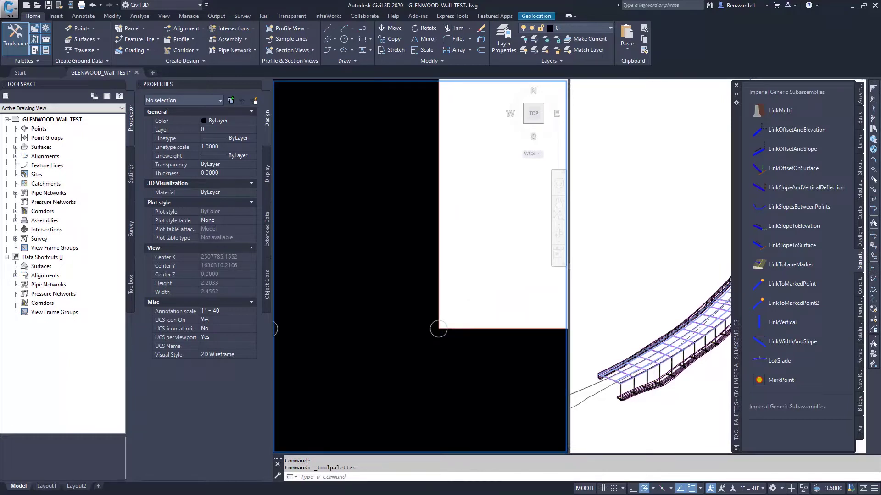
scroll(499, 309, "down", 4)
scroll(499, 309, "down", 3)
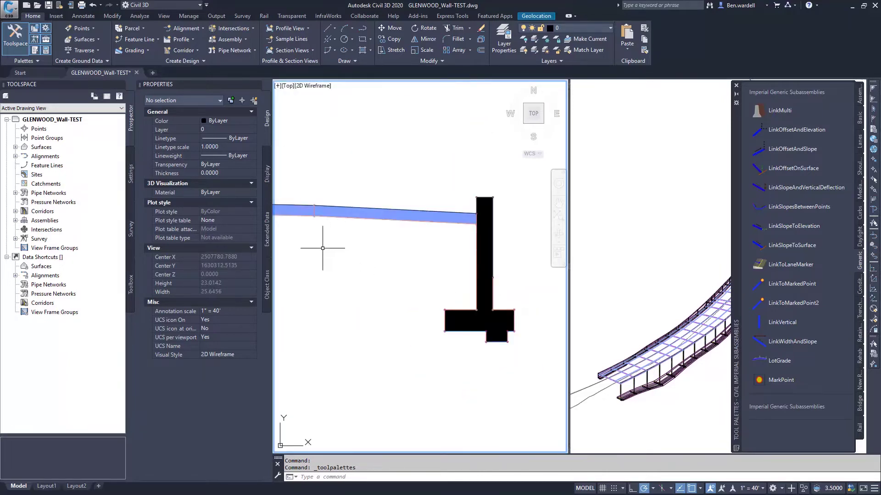
scroll(374, 236, "up", 2)
scroll(492, 258, "down", 3)
scroll(376, 259, "up", 5)
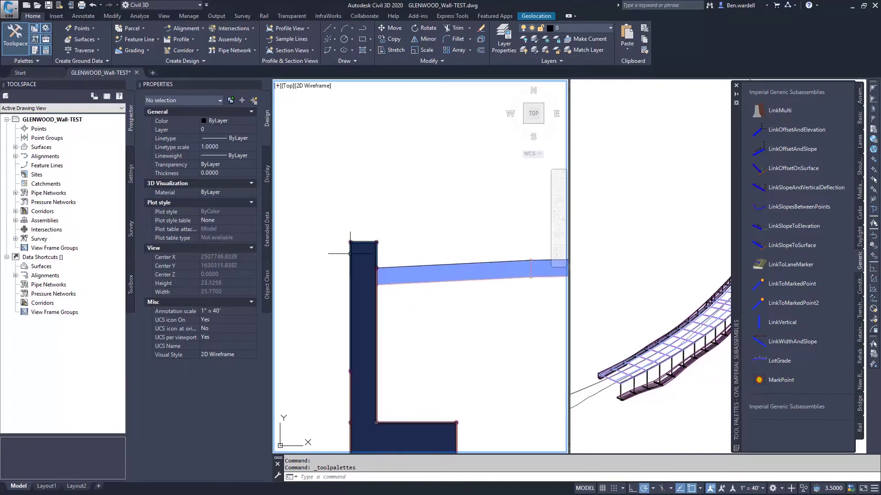
scroll(376, 259, "up", 4)
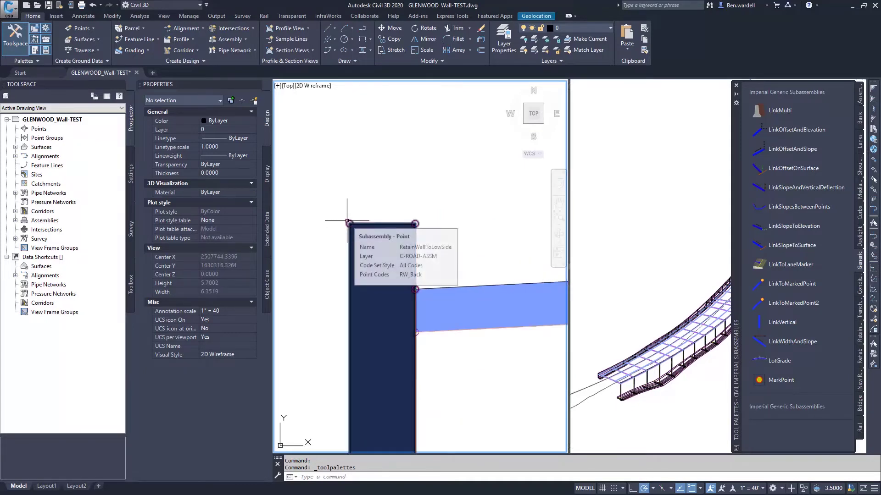
scroll(348, 222, "down", 3)
scroll(420, 259, "down", 2)
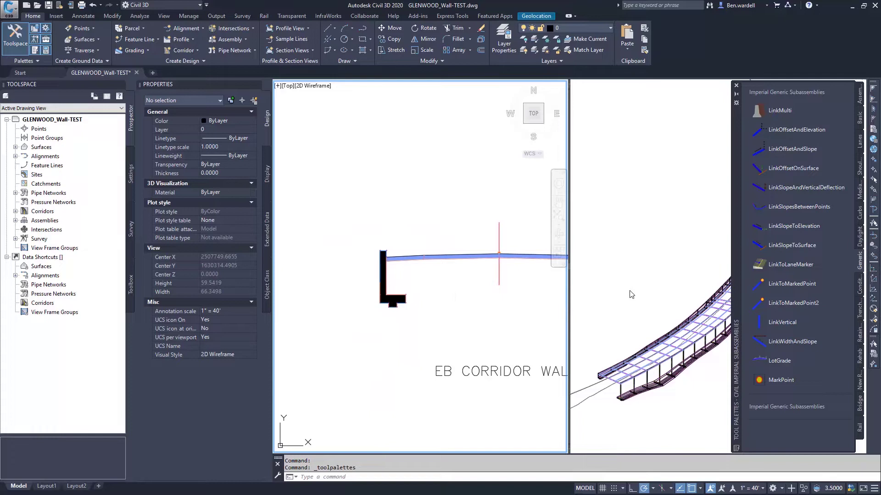
middle_click_drag(527, 276, 392, 271)
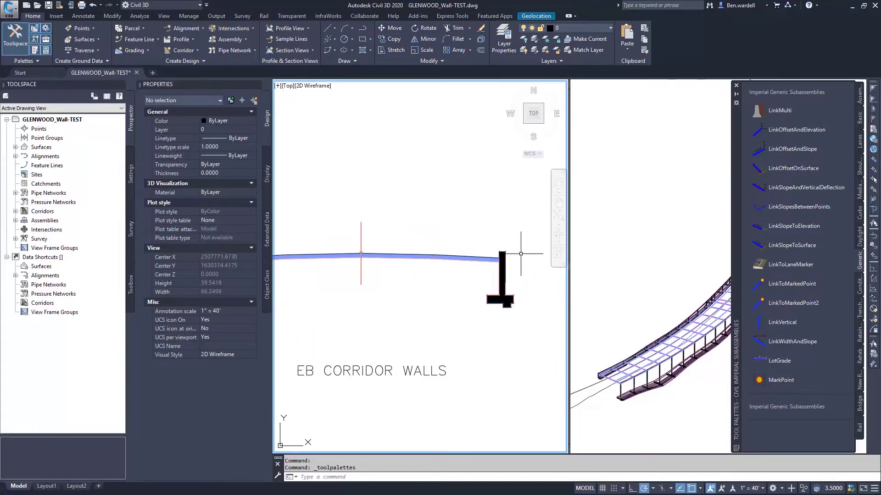
scroll(516, 250, "up", 4)
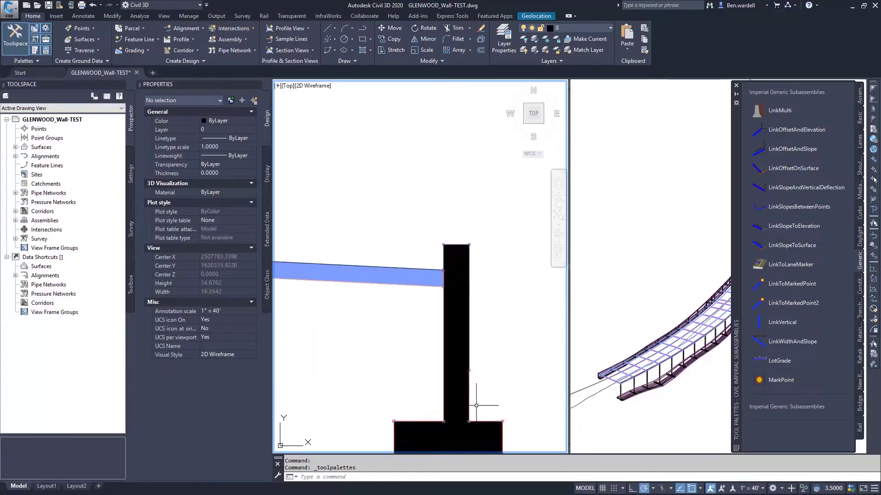
- Place a MarkPoint with point code RW_BACK_RT at the right wall's top back corner
left_click(780, 381)
left_click(235, 293)
type("RW_BACK_RT")
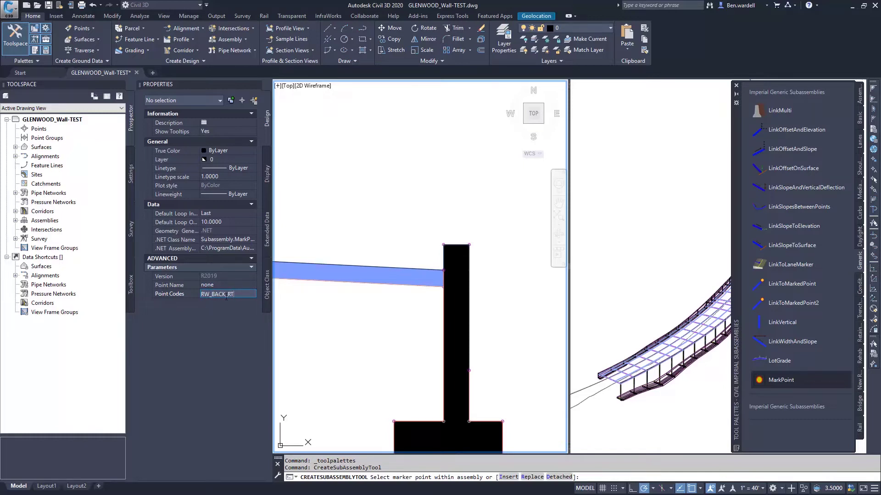
left_click(473, 249)
left_click(470, 244)
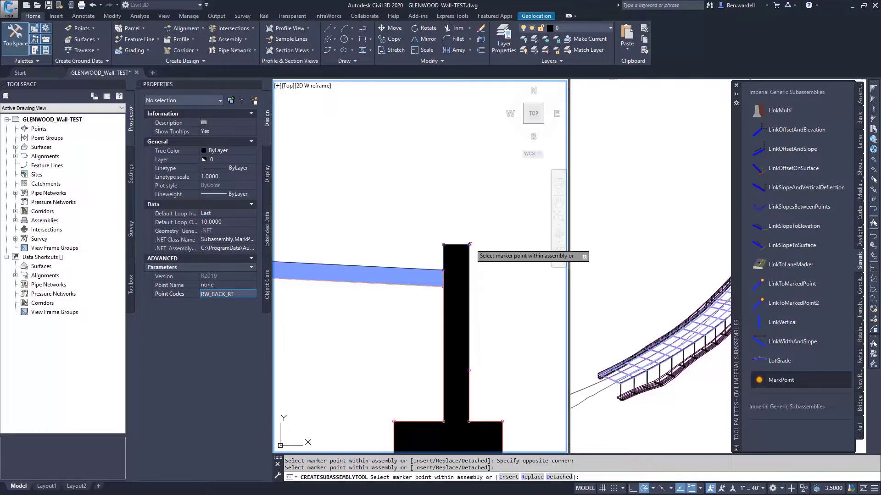
right_click(474, 242)
left_click(482, 248)
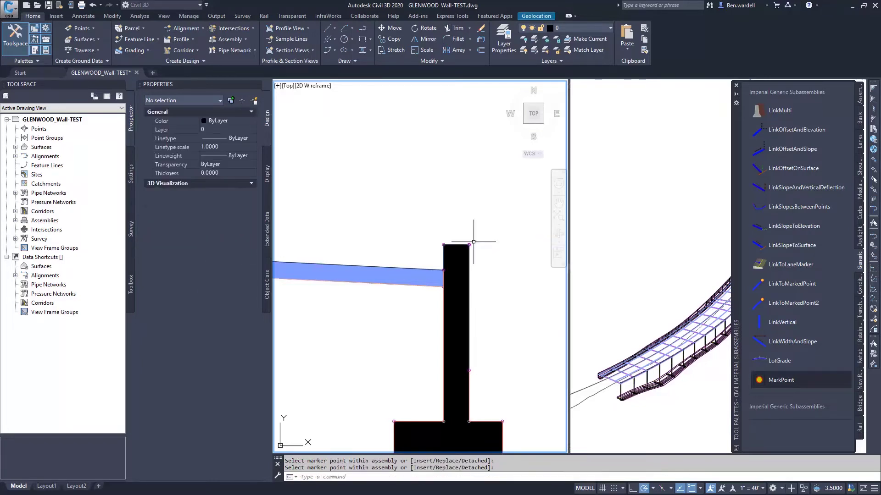
scroll(474, 243, "up", 5)
scroll(457, 240, "up", 3)
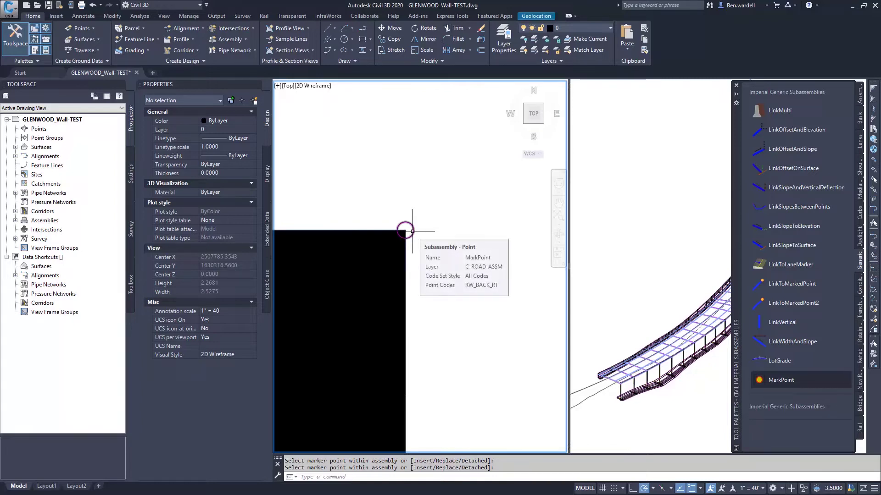
key("Escape")
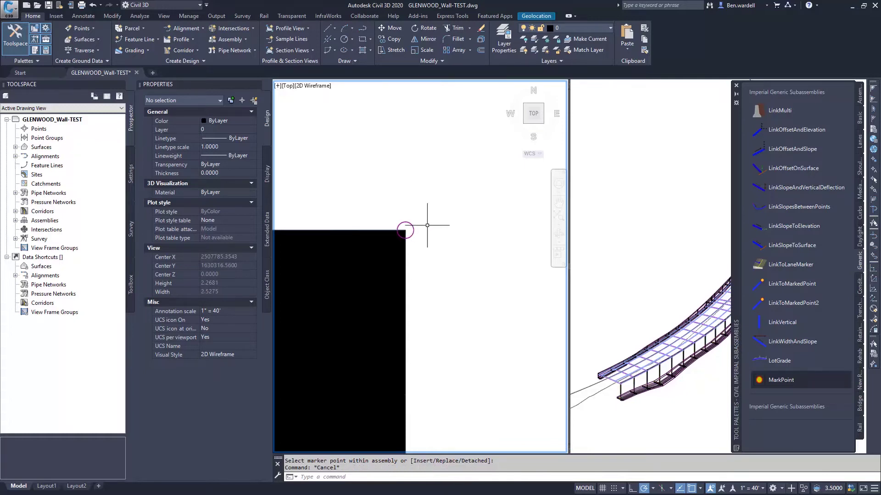
scroll(423, 221, "down", 3)
scroll(446, 224, "down", 1)
scroll(445, 223, "up", 2)
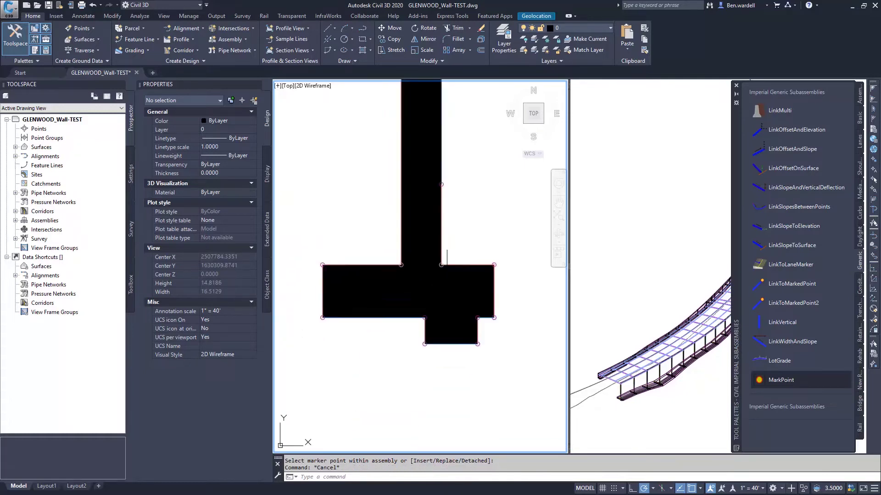
scroll(434, 256, "up", 3)
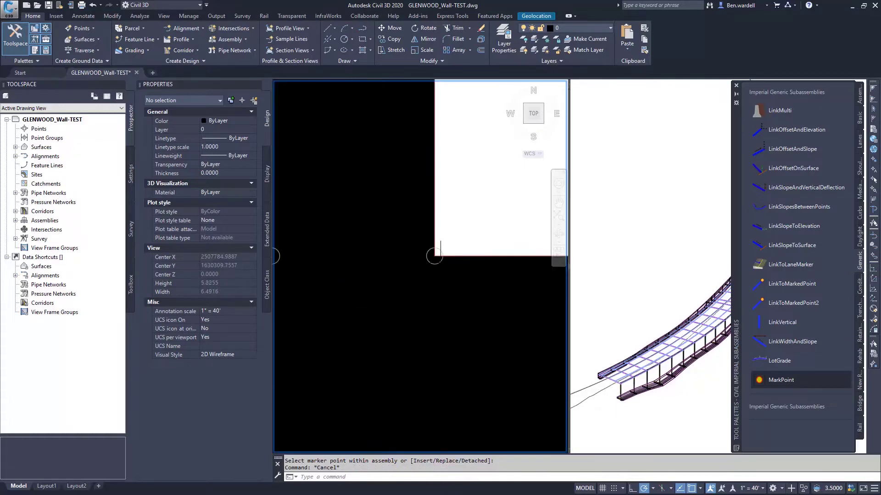
- Place a second MarkPoint with point code RW_BOT_RT at the wall's stem-footing corner
left_click(779, 380)
left_click(236, 295)
type("RW_BOT_RT")
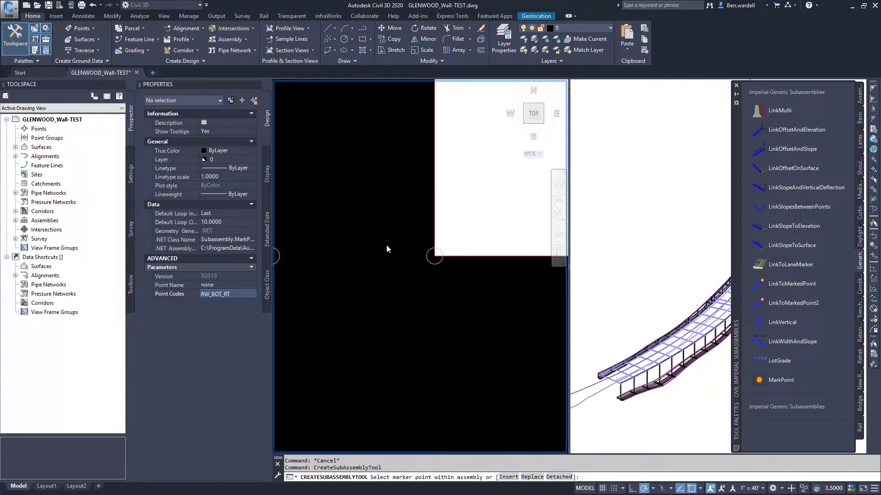
right_click(451, 243)
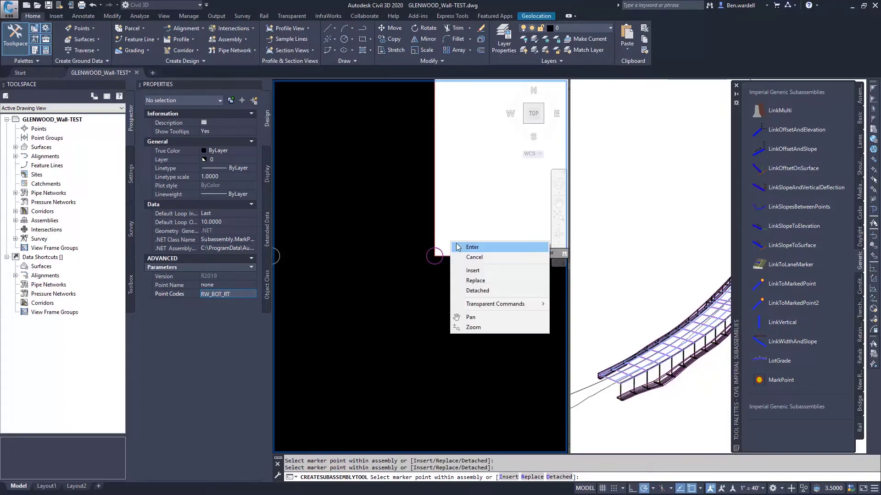
left_click(463, 248)
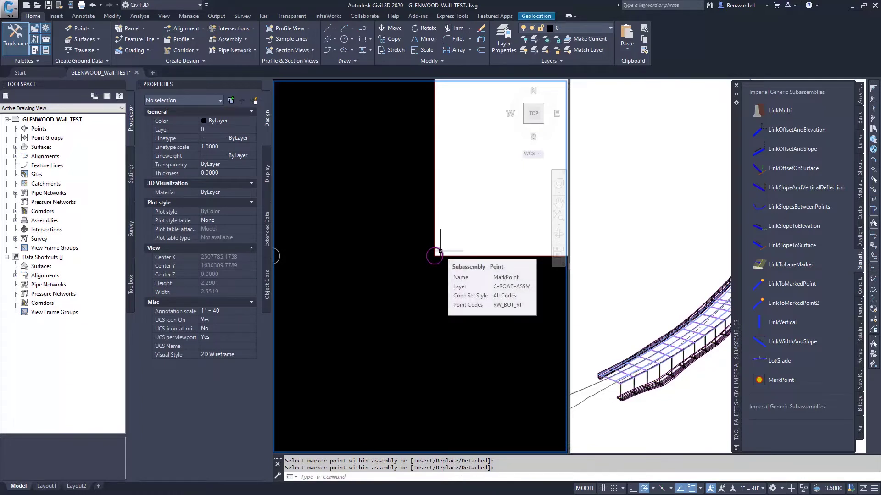
key("Escape")
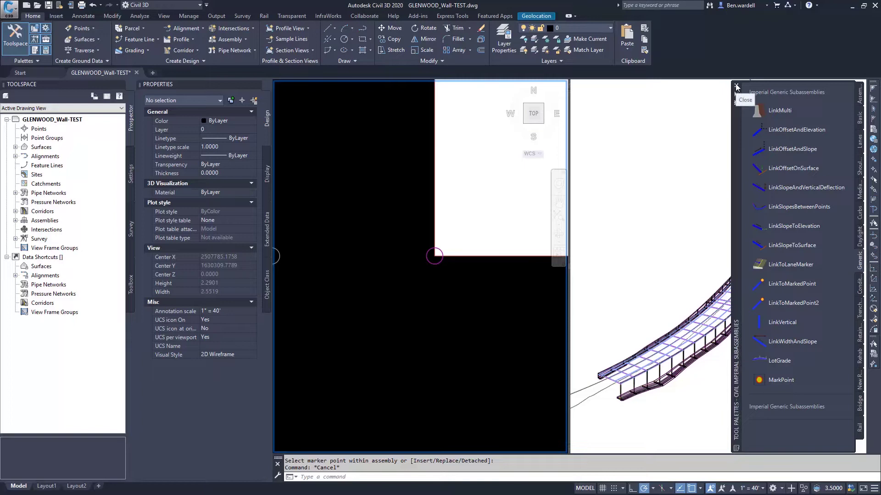
- Close the subassembly palette and rebuild EB CORRIDOR from Prospector's Corridors list
left_click(736, 87)
scroll(422, 237, "down", 4)
scroll(364, 197, "down", 4)
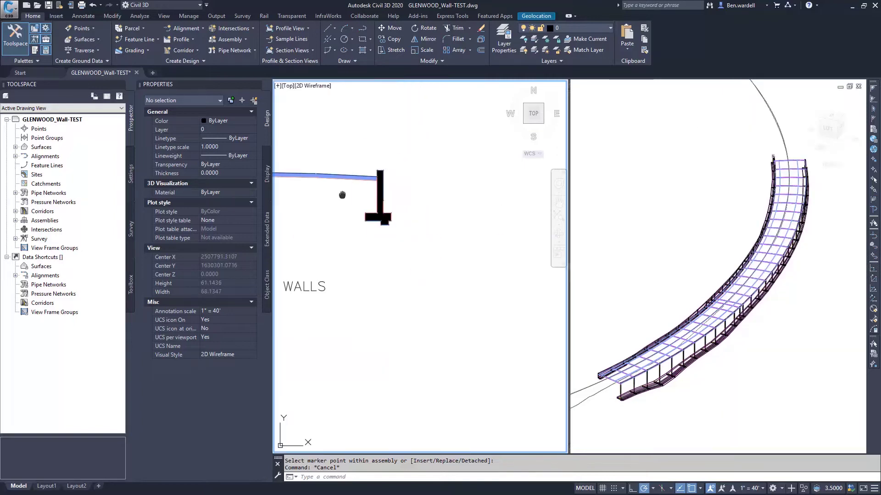
mouse_move(344, 196)
middle_mouse_down()
mouse_move(472, 226)
mouse_move(502, 222)
middle_mouse_up()
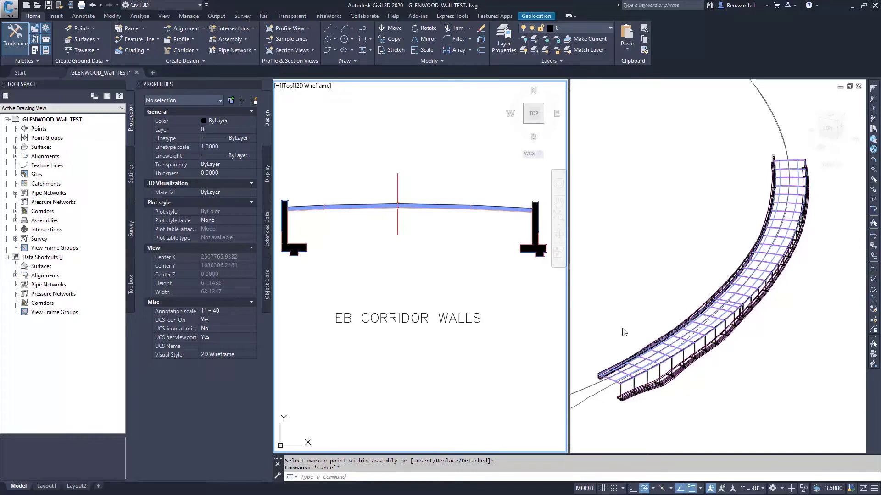
left_click(15, 211)
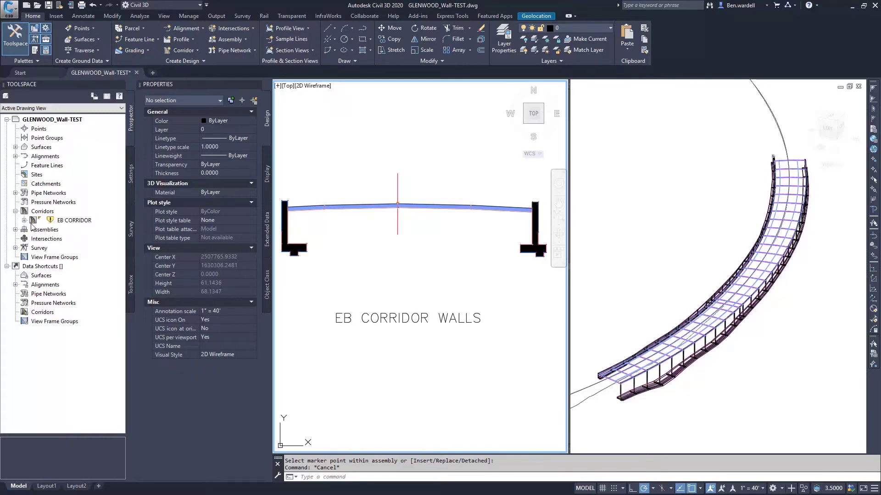
right_click(70, 220)
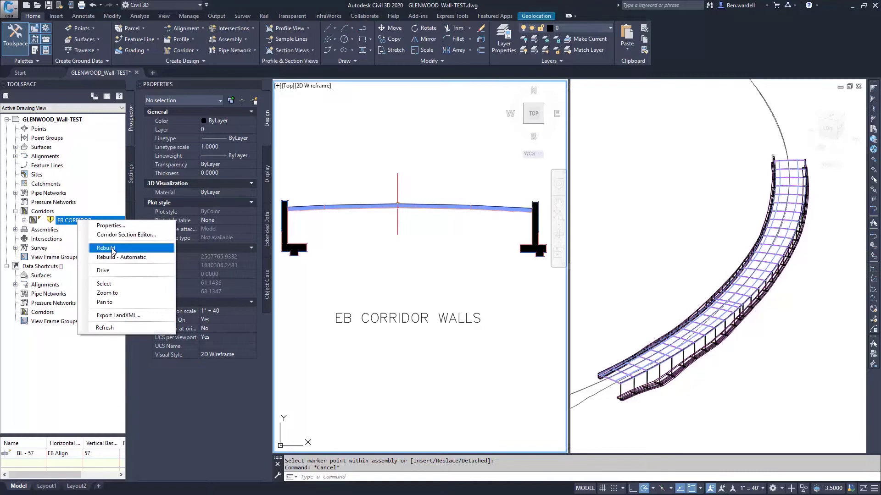
left_click(113, 251)
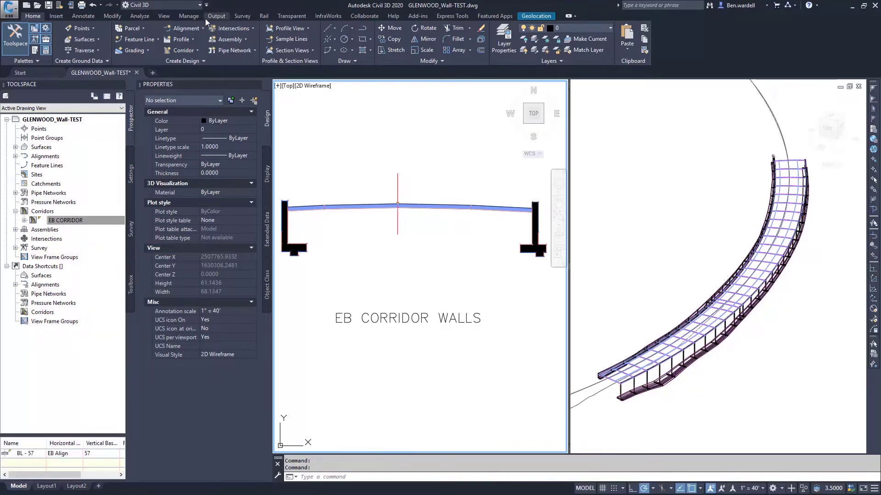
- Switch to the Manage tab, where Dynamo is launched
left_click(190, 16)
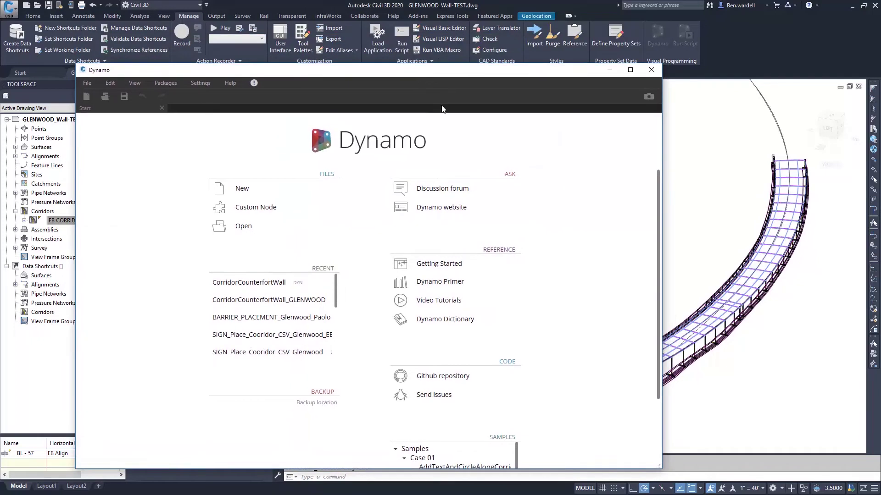
scroll(558, 338, "down", 2)
scroll(547, 339, "down", 1)
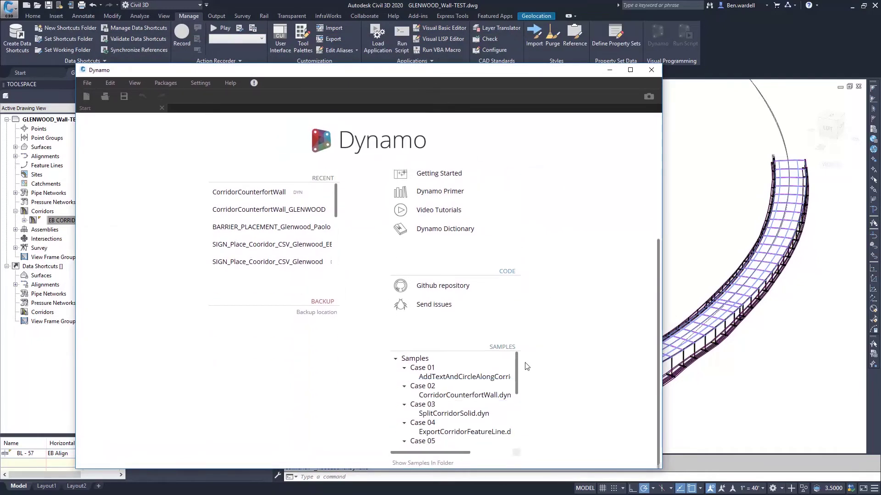
scroll(516, 364, "down", 3)
scroll(513, 359, "up", 3)
- Open the CorridorCounterfortWall sample and change the first Code Block's corridor name to 'EB CORRIDOR'
left_click(475, 399)
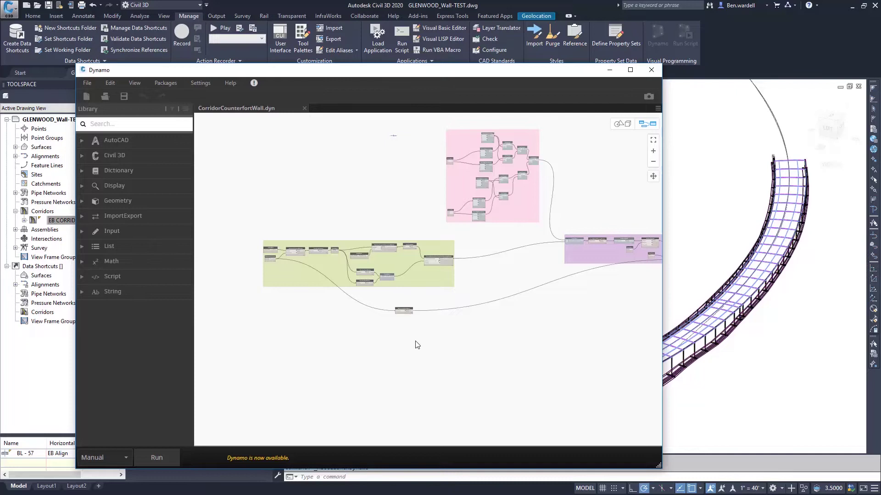
scroll(319, 308, "up", 3)
scroll(269, 245, "up", 2)
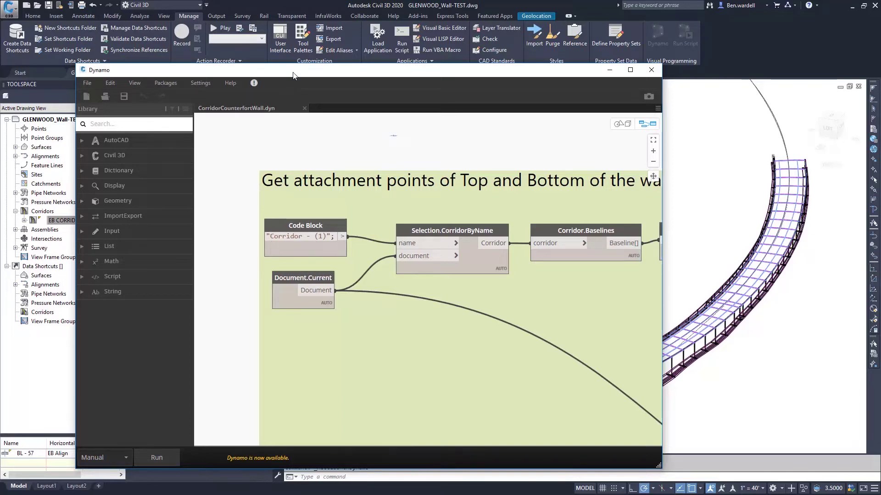
left_click_drag(289, 69, 342, 69)
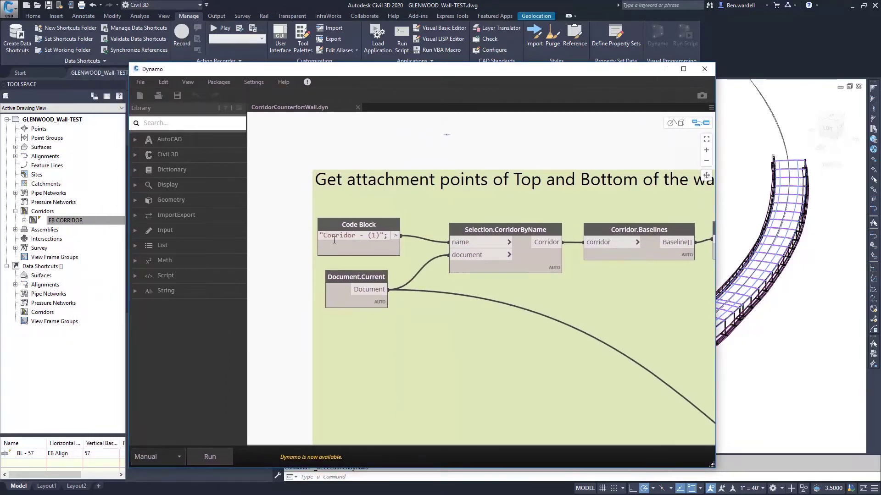
left_click_drag(323, 237, 382, 238)
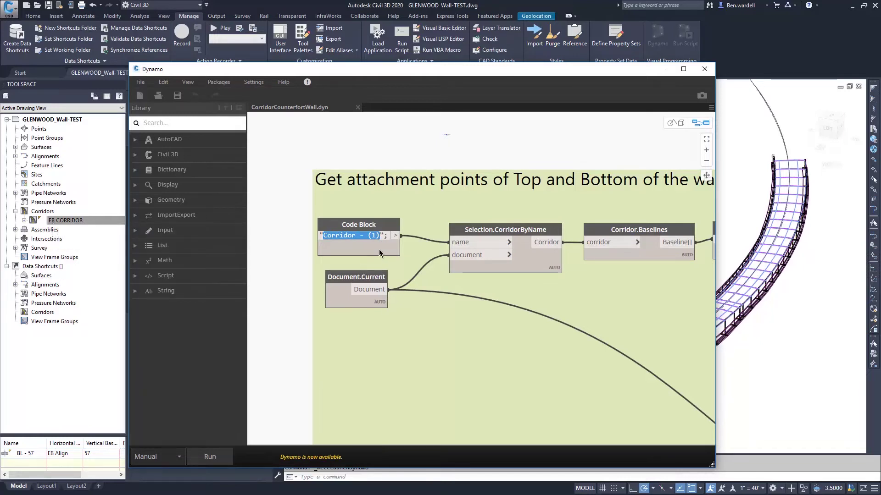
type("EB ")
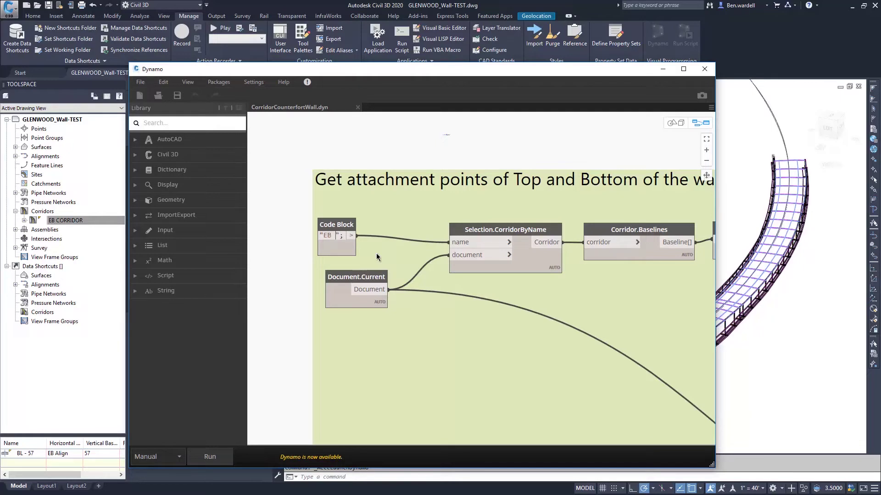
type("CORRI")
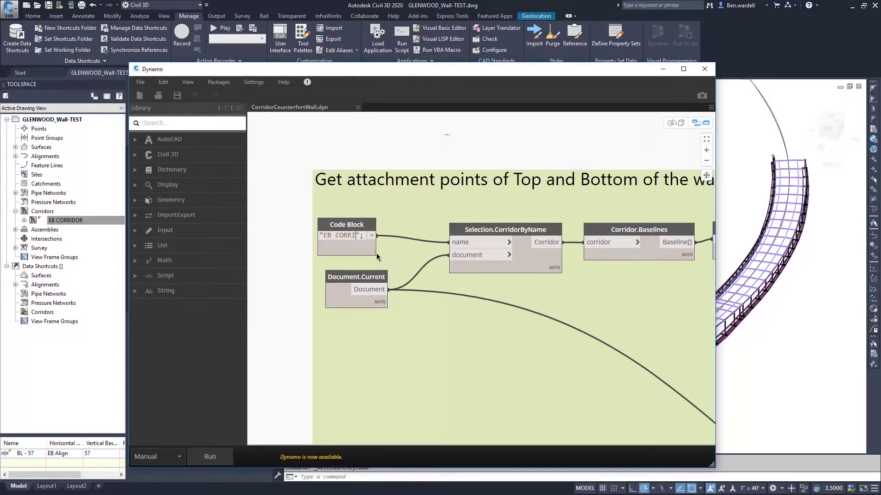
type("DOR")
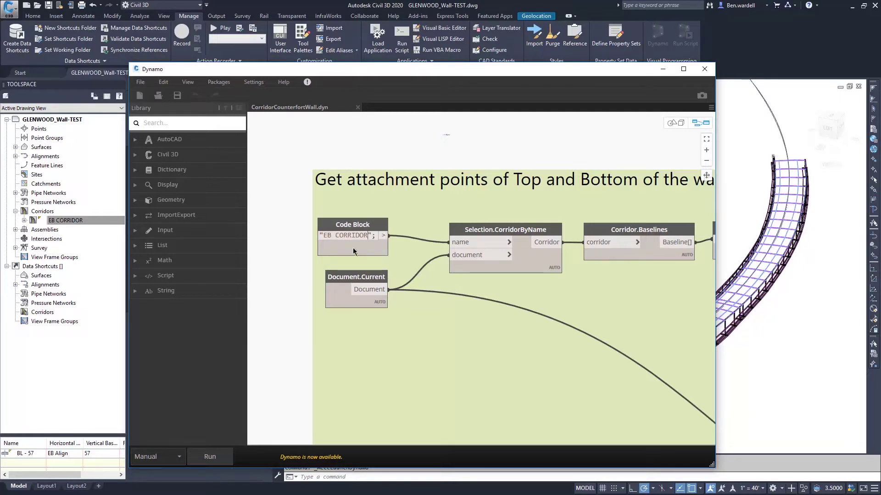
left_click(299, 248)
scroll(349, 252, "down", 3)
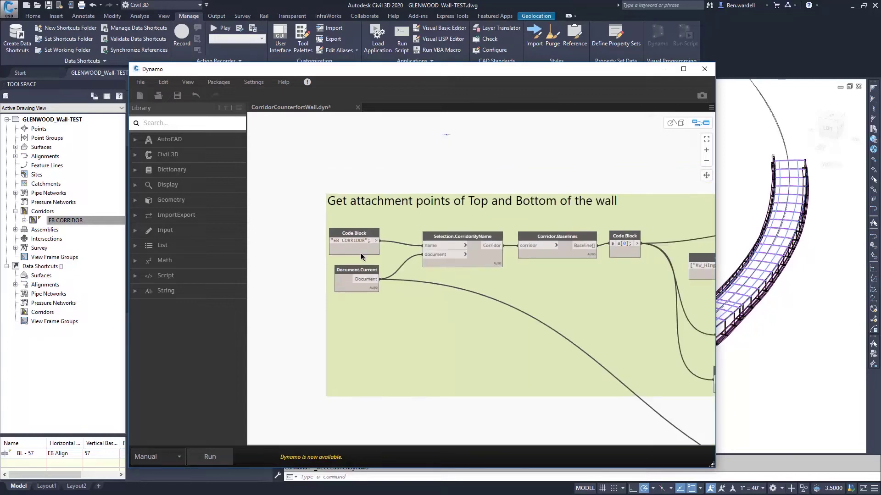
- Change the station-range Code Block from s+20..e-20..10 to s+20..e-20..15
middle_click_drag(546, 268, 467, 253)
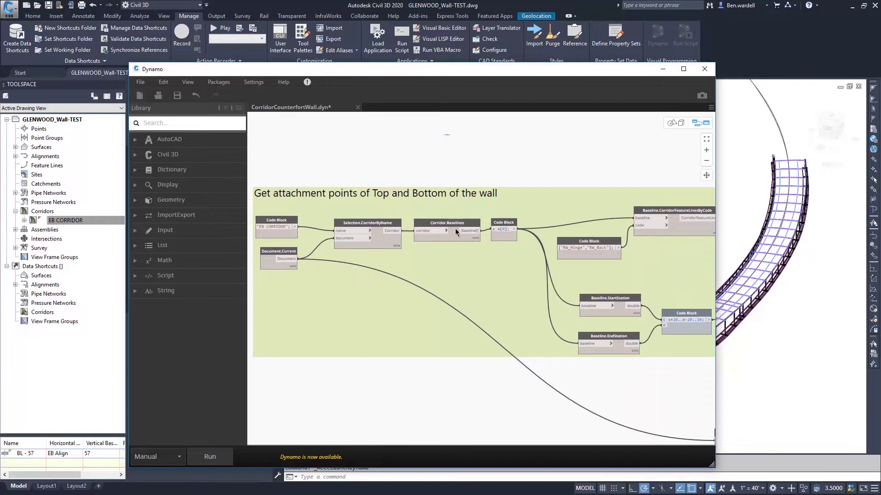
mouse_move(447, 231)
middle_click_drag(506, 260, 471, 222)
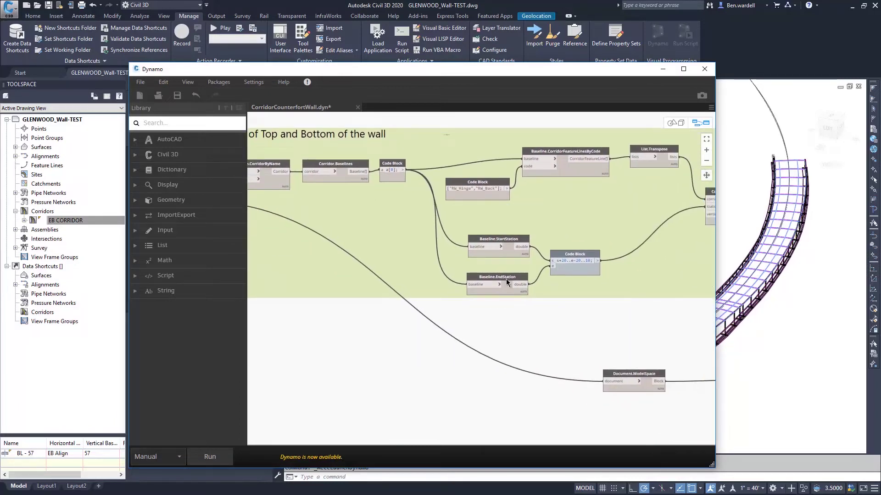
middle_click_drag(567, 278, 500, 306)
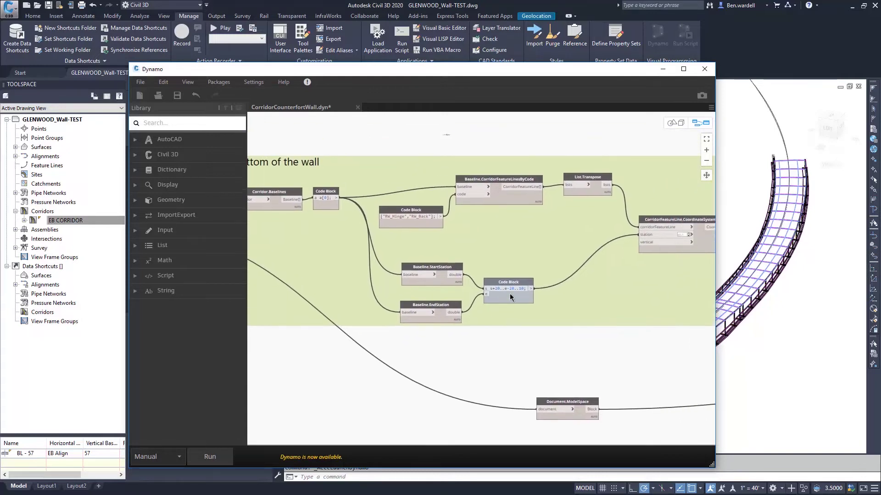
scroll(510, 292, "up", 2)
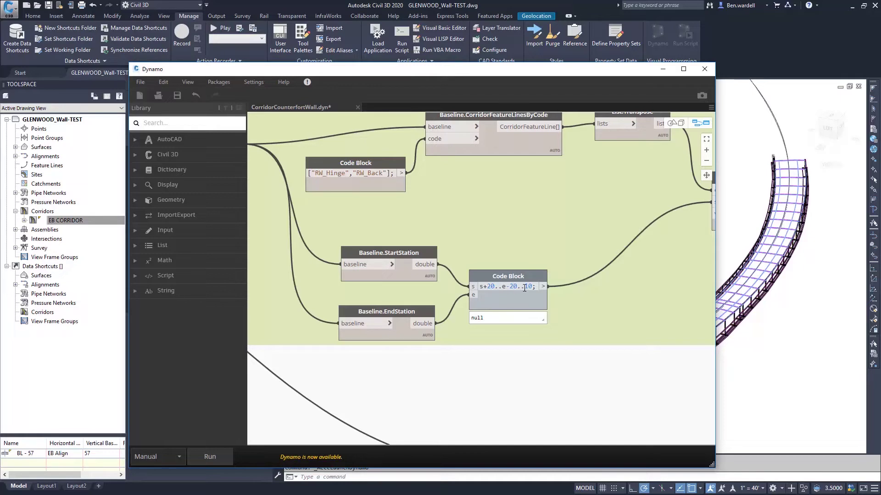
left_click_drag(533, 287, 531, 290)
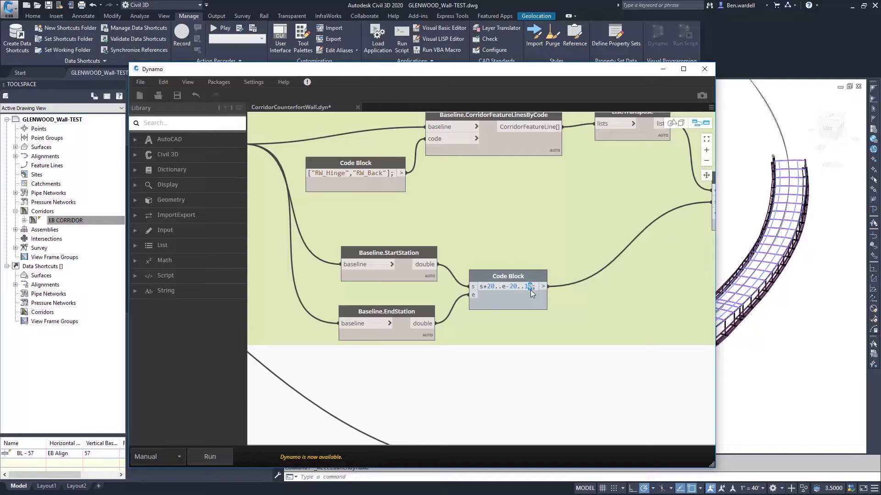
type("5")
left_click(539, 366)
scroll(538, 369, "down", 2)
mouse_move(464, 226)
middle_mouse_down()
mouse_move(520, 248)
mouse_move(555, 251)
middle_mouse_up()
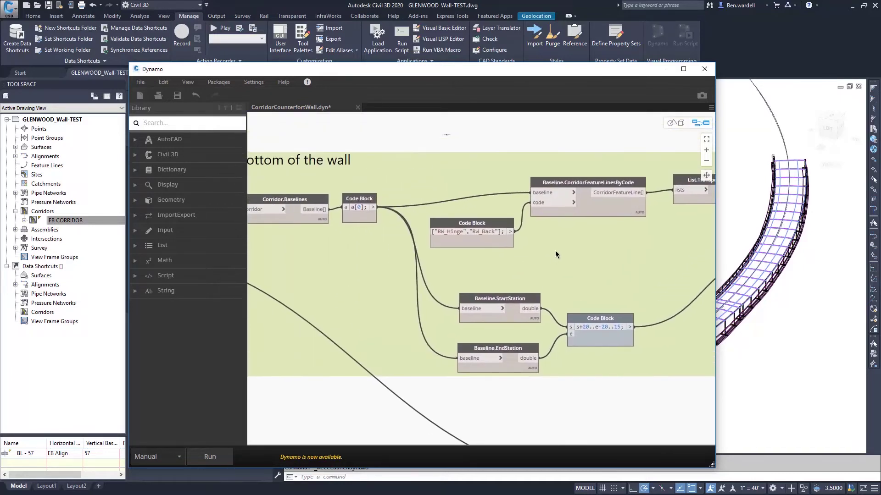
- Rename the feature codes to RW_BOT_RT and RW_BACK_RT and shift that Code Block left
double_click(454, 233)
type("BOT_")
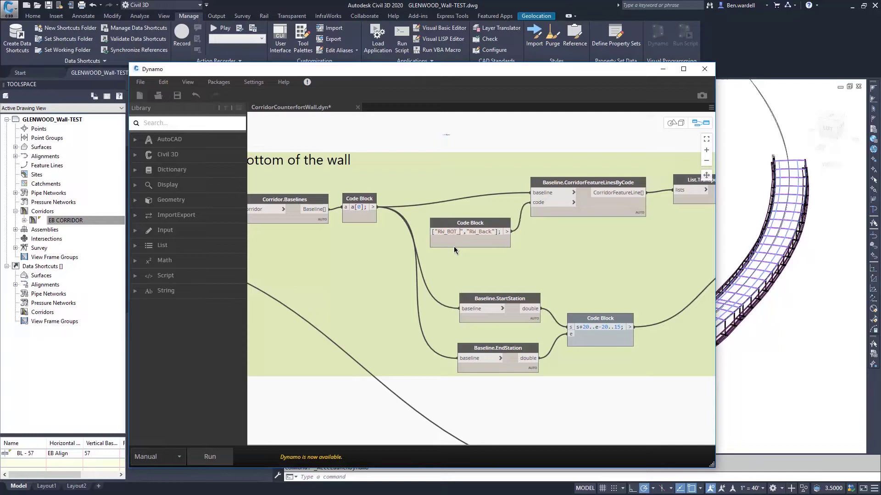
type("RT")
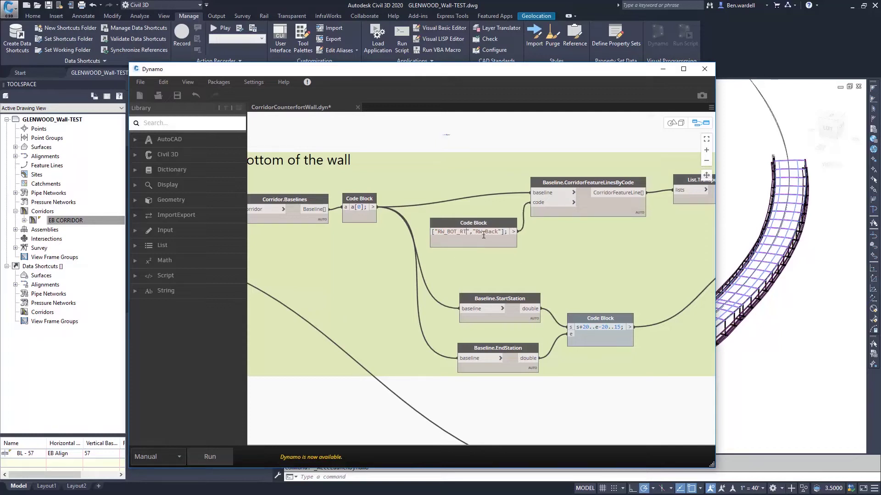
left_click_drag(486, 233, 500, 232)
type("BACK_RT")
left_click_drag(496, 229, 455, 233)
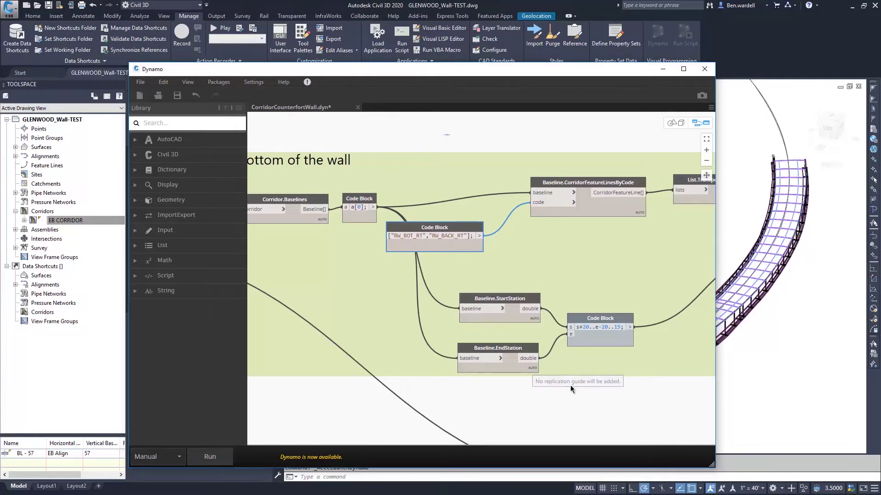
left_click(570, 385)
scroll(543, 326, "down", 2)
middle_click_drag(566, 333, 398, 285)
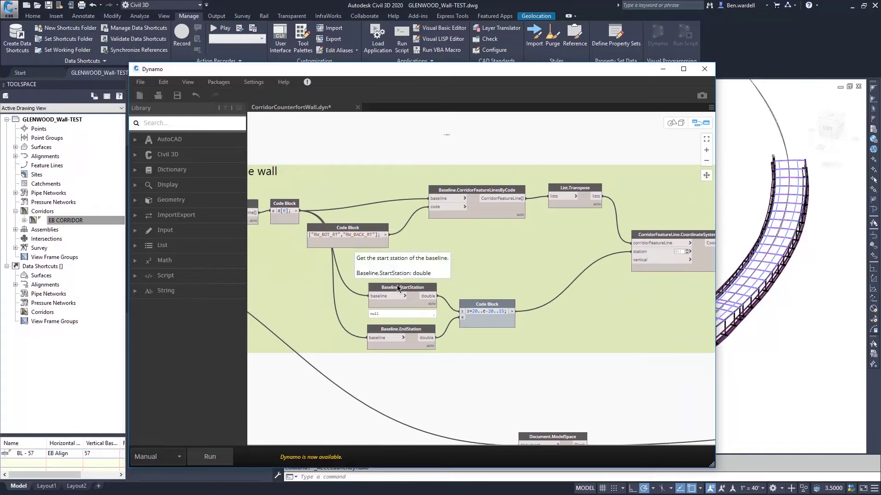
mouse_move(498, 355)
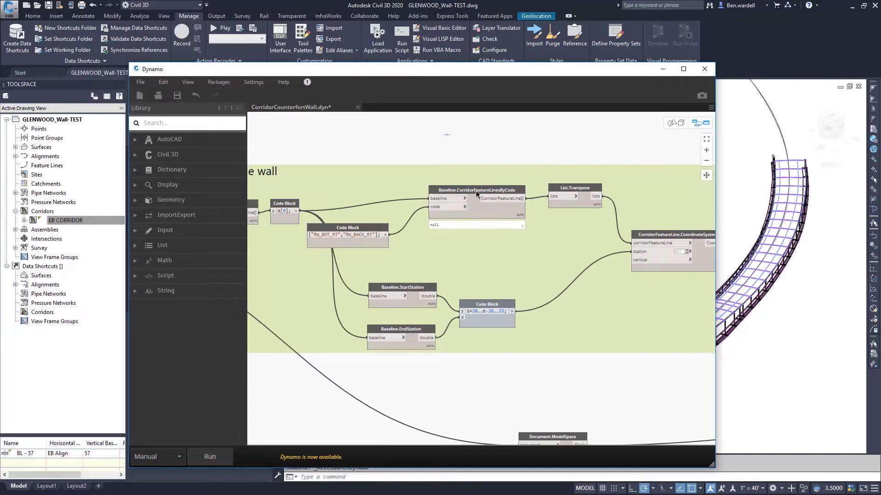
- Move the code block and feature lines node left, then disable Use Levels on the station input
left_click_drag(362, 233, 333, 249)
left_click_drag(468, 191, 414, 196)
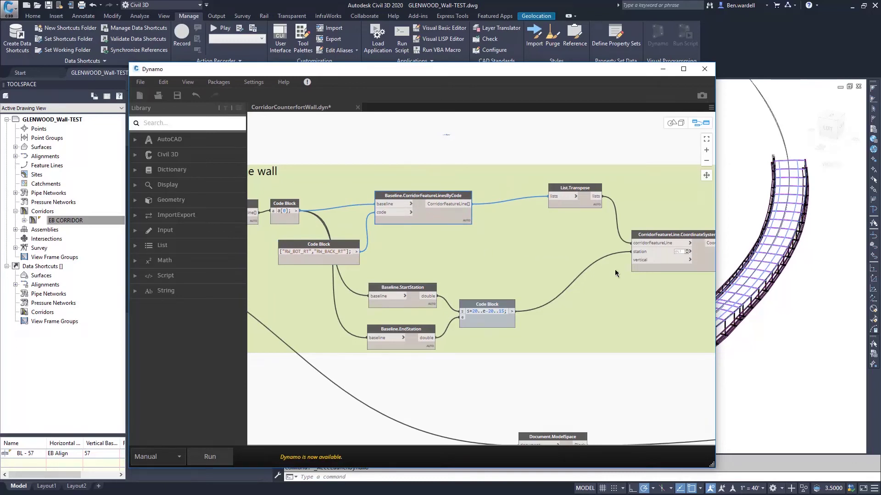
scroll(624, 280, "down", 2)
scroll(548, 265, "down", 2)
scroll(411, 166, "up", 4)
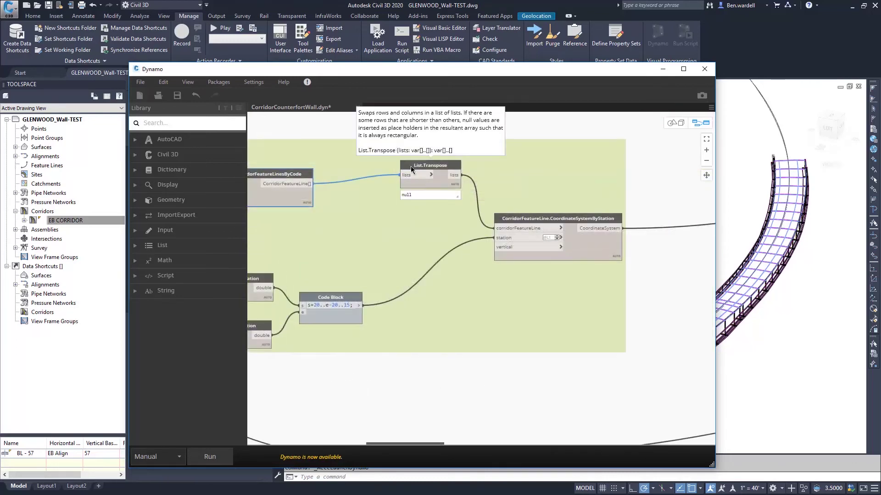
mouse_move(671, 250)
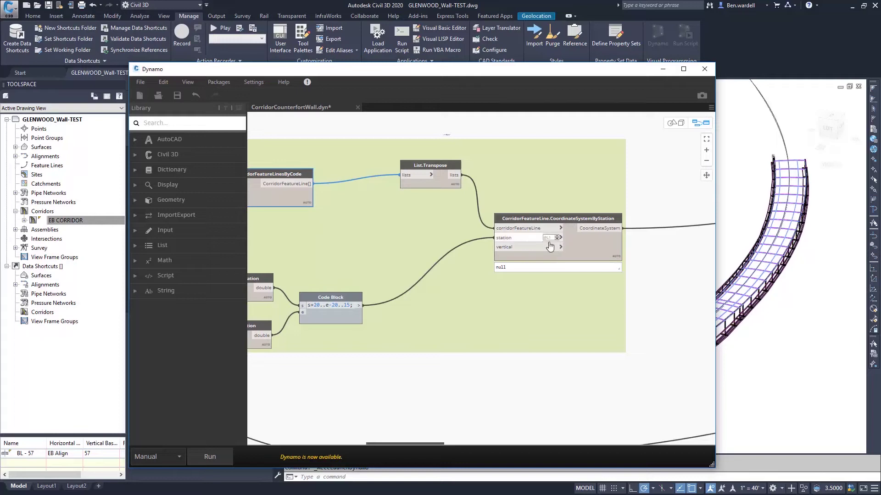
left_click(560, 238)
left_click(572, 239)
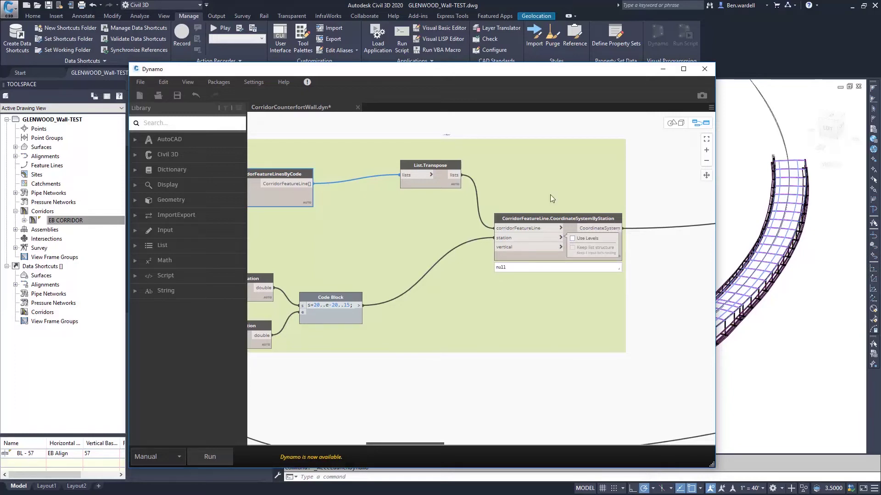
- Move List.Transpose right and connect the CoordinateSystem output to its lists input
left_click_drag(430, 165, 641, 169)
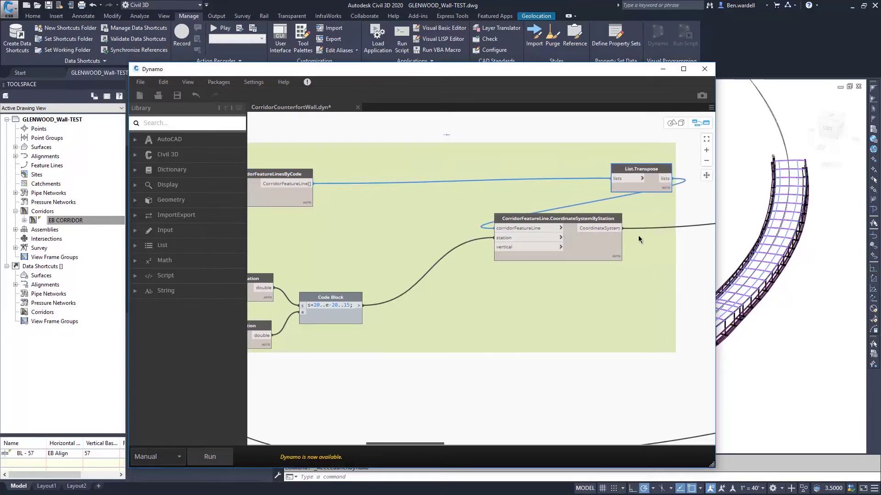
left_click_drag(617, 230, 612, 180)
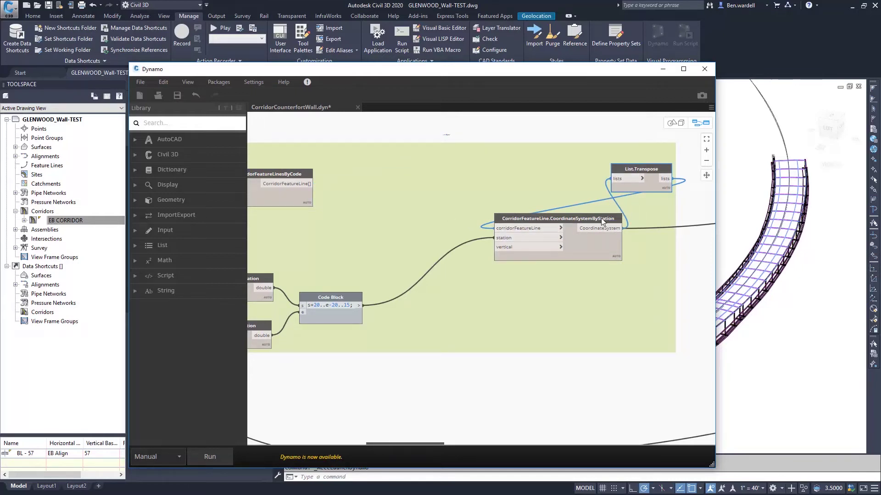
scroll(648, 260, "down", 1)
middle_click_drag(391, 233, 507, 231)
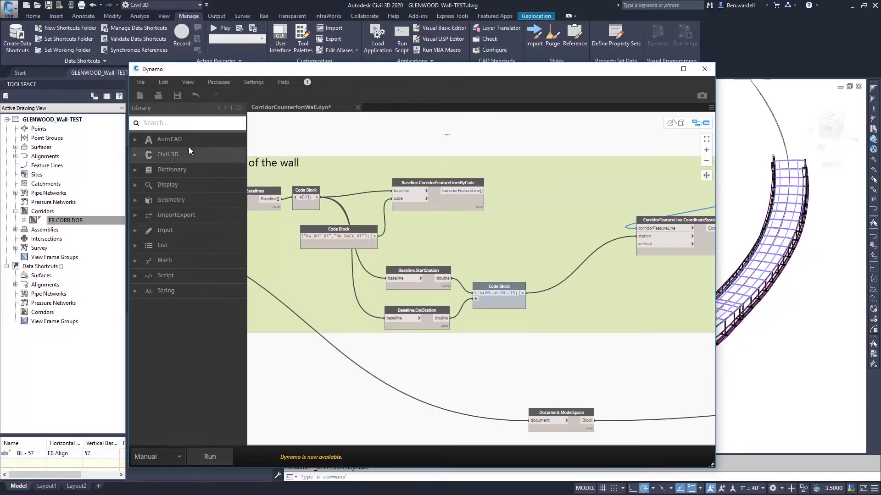
- Add StartStation and EndStation nodes from Civil 3D > CivilObjects > Corridor > CorridorFeatureLine, placed apart
left_click(135, 153)
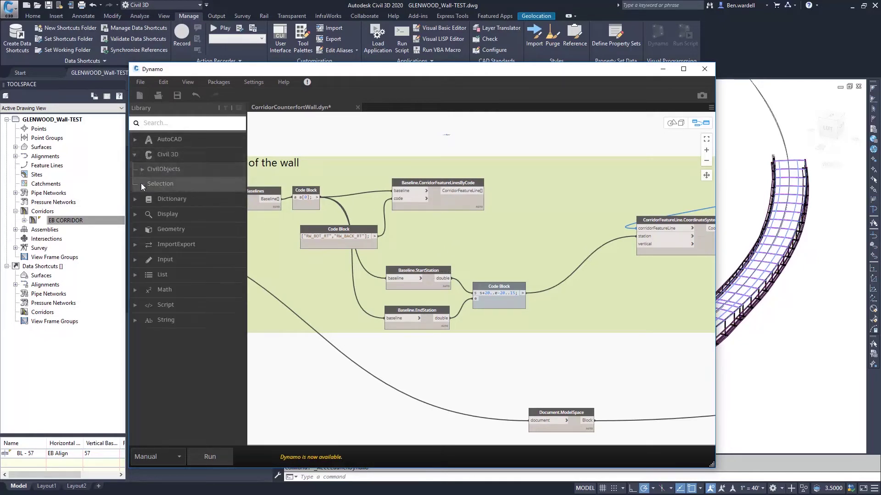
left_click(139, 170)
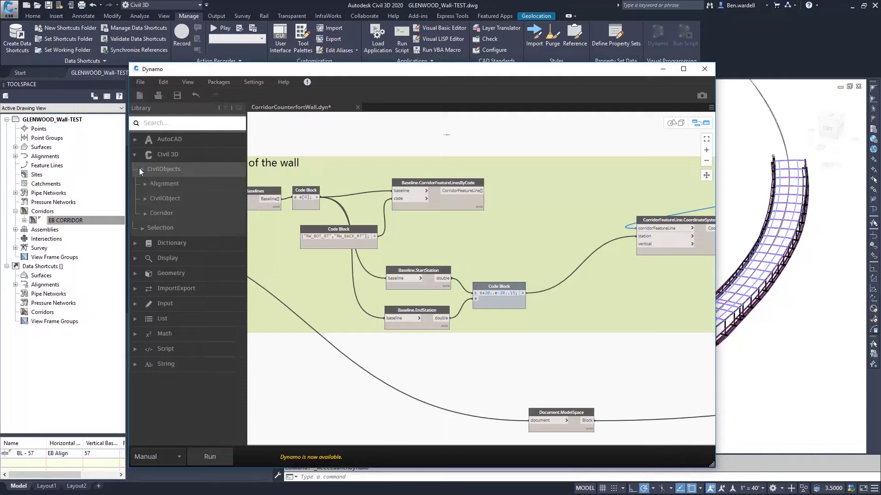
left_click(143, 214)
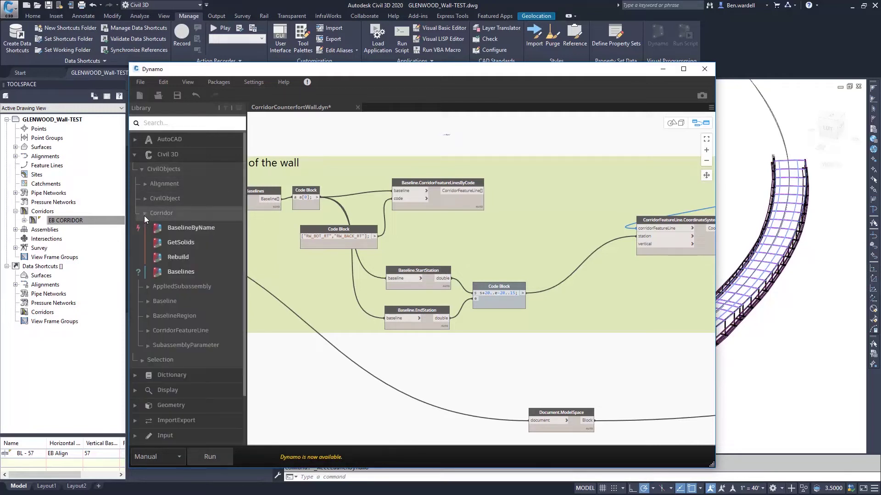
left_click(166, 328)
scroll(188, 366, "down", 2)
left_click(186, 310)
left_click(187, 253)
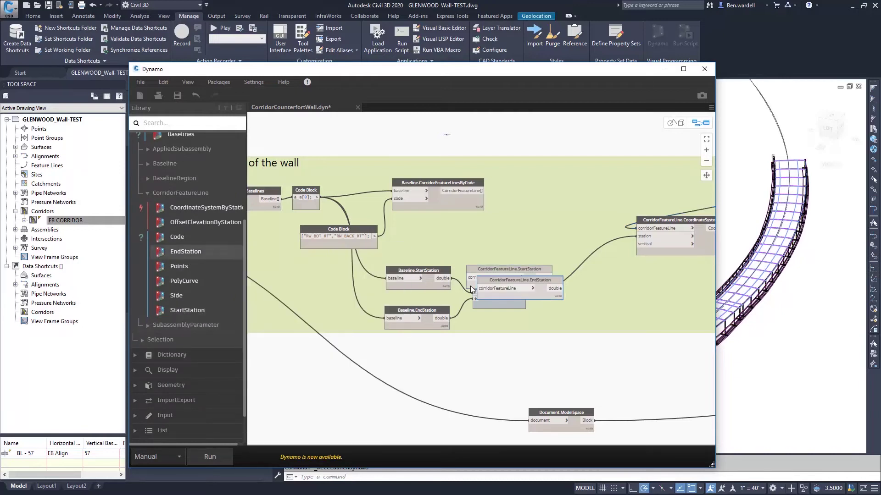
left_click_drag(504, 270, 529, 236)
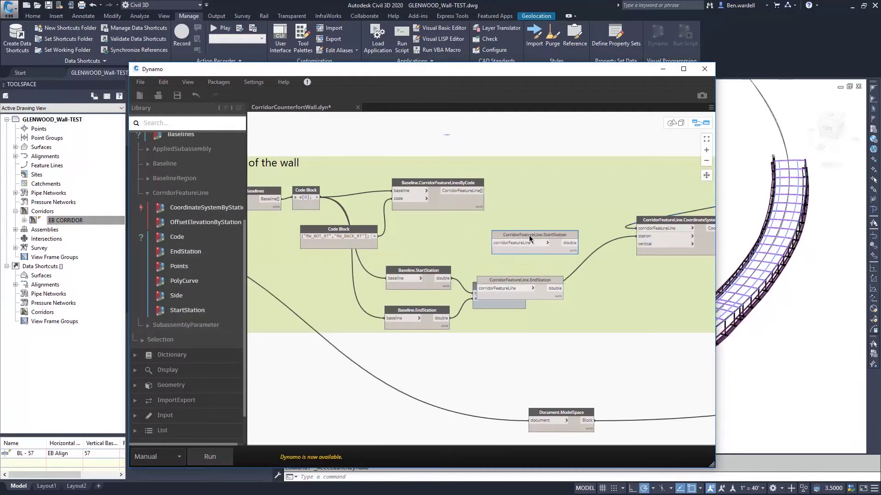
left_click_drag(532, 282, 547, 264)
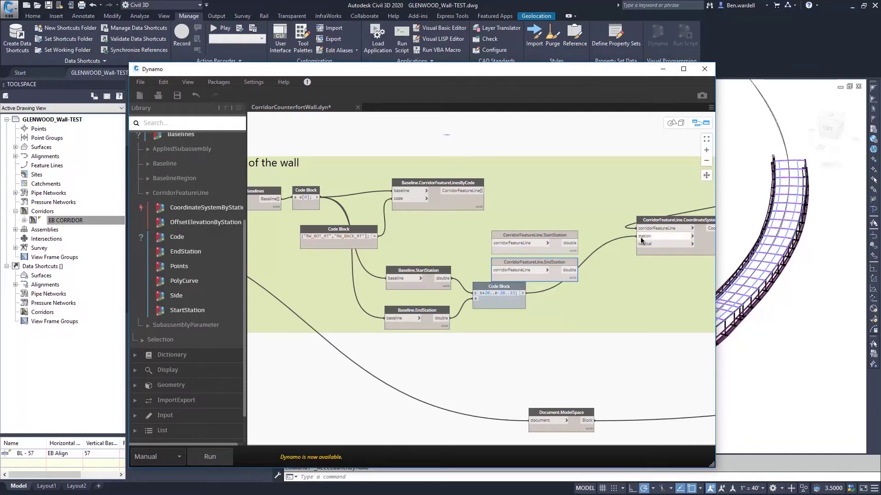
mouse_move(659, 237)
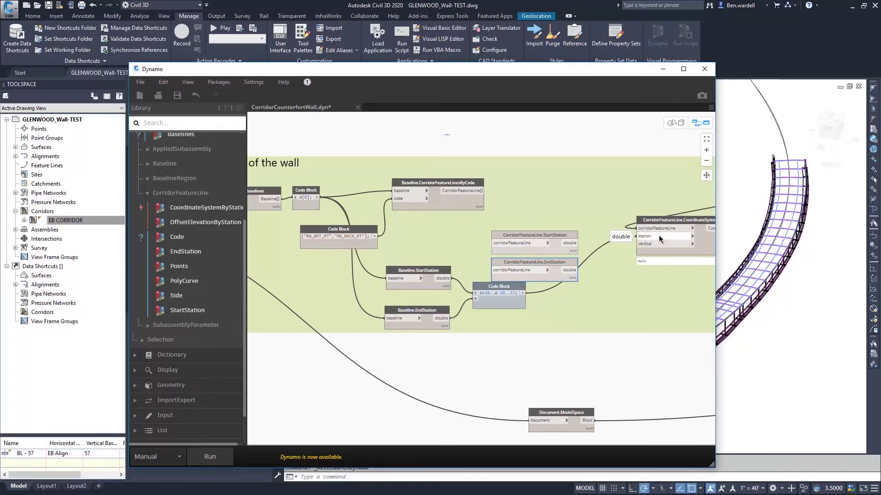
- Add a List.Flatten node beside the feature lines node and connect them
left_click(184, 123)
type("list.flatten")
left_click(162, 141)
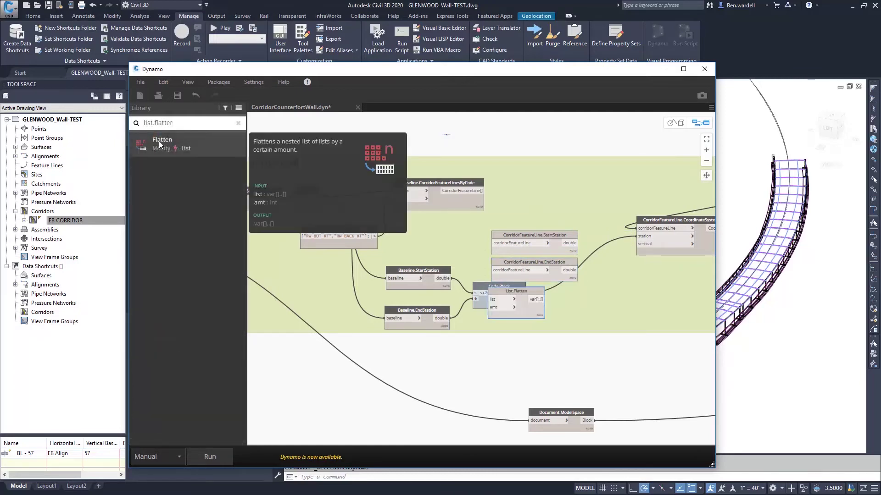
left_click_drag(515, 295, 535, 185)
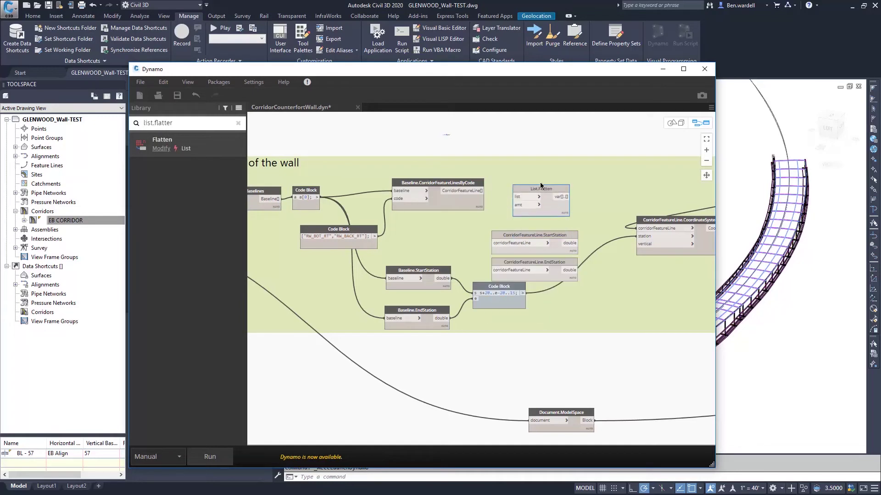
left_click(476, 190)
left_click(526, 188)
left_click_drag(446, 185, 427, 180)
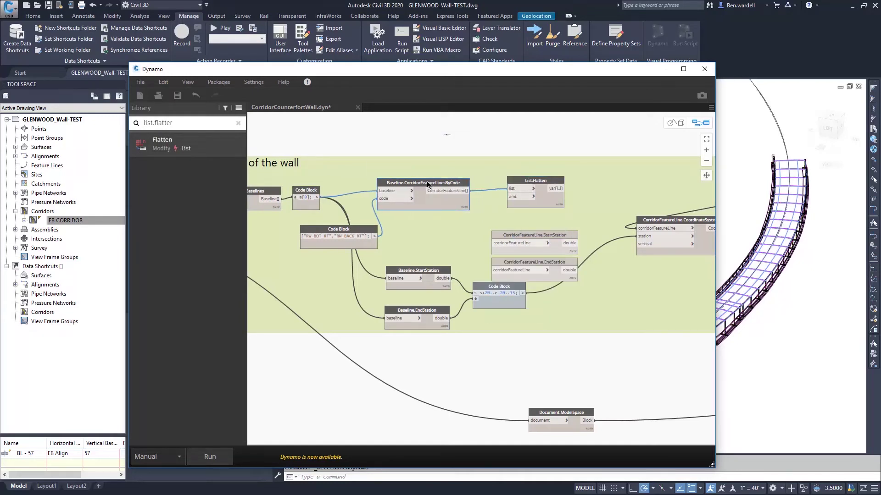
left_click_drag(518, 178, 500, 178)
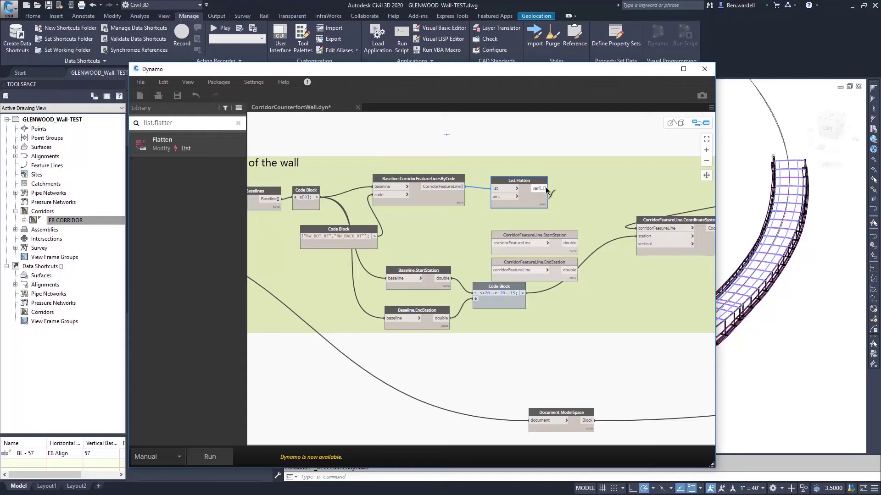
- Feed flattened feature lines into the coordinate system, StartStation and EndStation nodes
left_click_drag(543, 189, 636, 227)
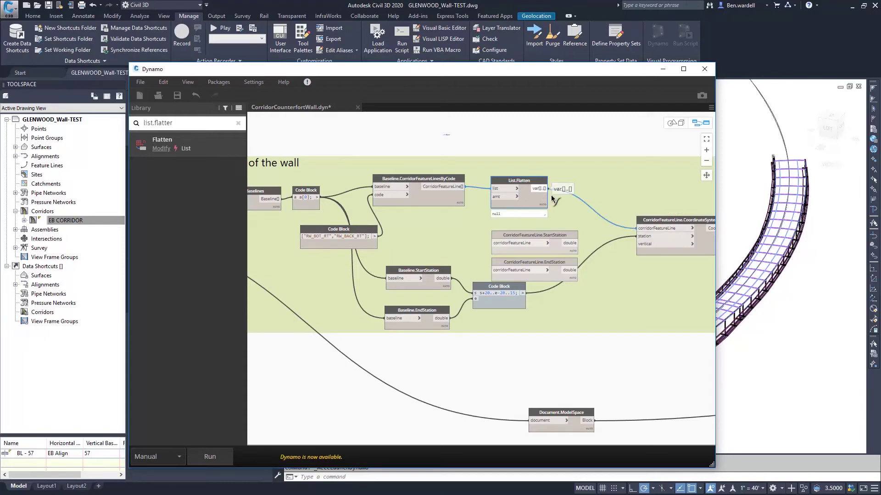
left_click_drag(545, 188, 493, 242)
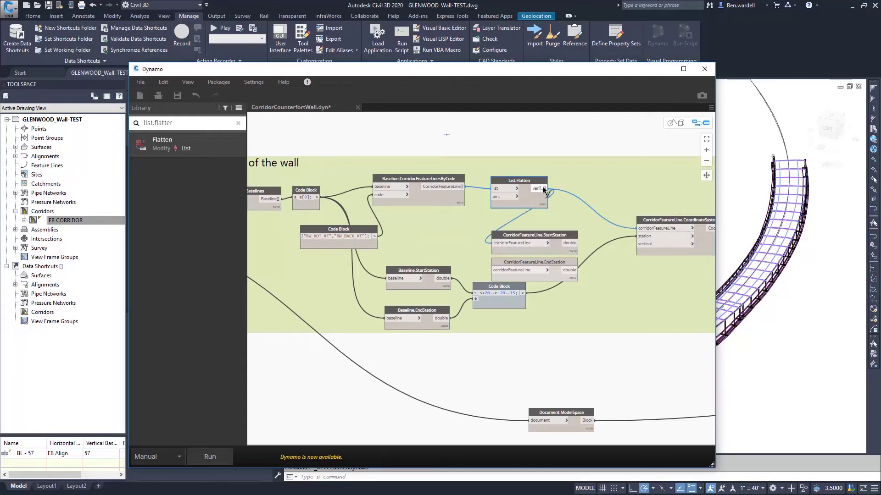
left_click_drag(544, 189, 493, 269)
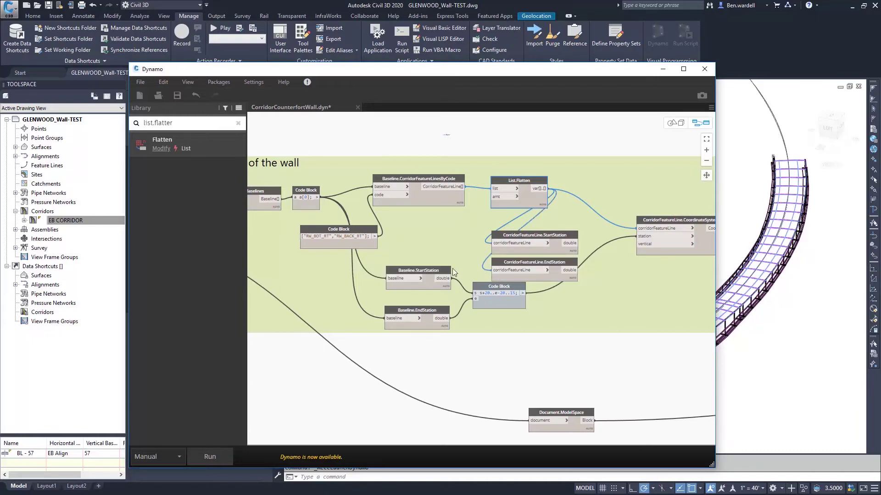
- Delete Baseline.StartStation/EndStation and wire feature line stations into Code Block s and e
left_click(435, 273)
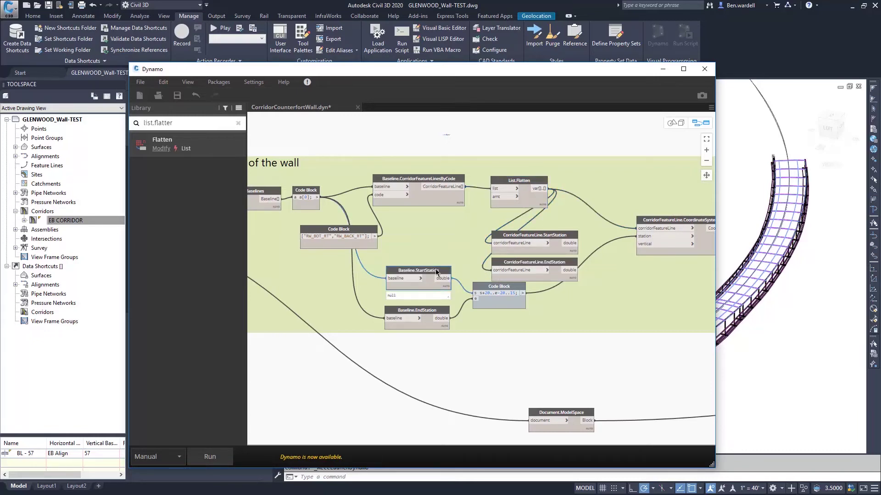
key("Delete")
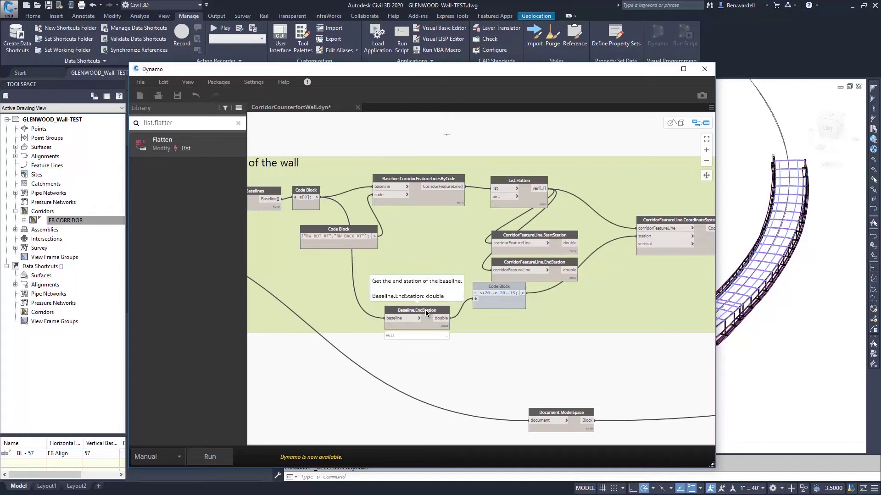
left_click(425, 309)
key("Delete")
left_click_drag(507, 289, 621, 278)
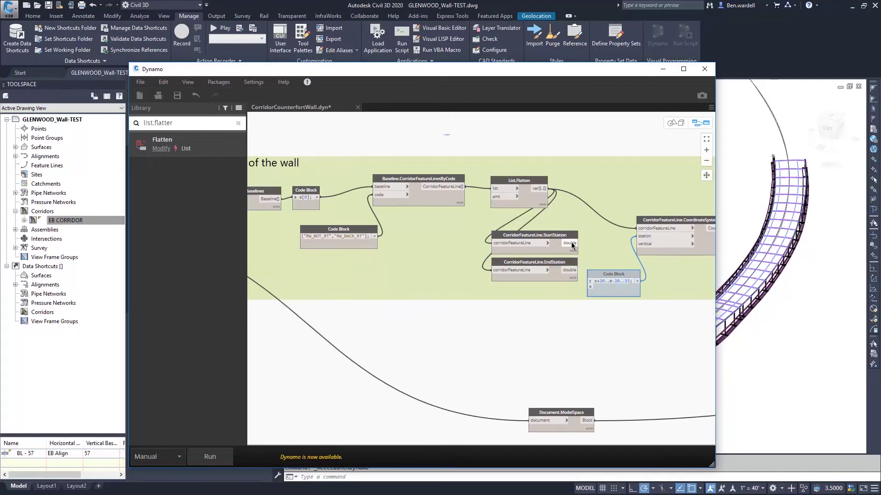
mouse_move(571, 243)
left_mouse_down()
mouse_move(590, 287)
mouse_move(616, 257)
left_mouse_up()
scroll(462, 266, "down", 3)
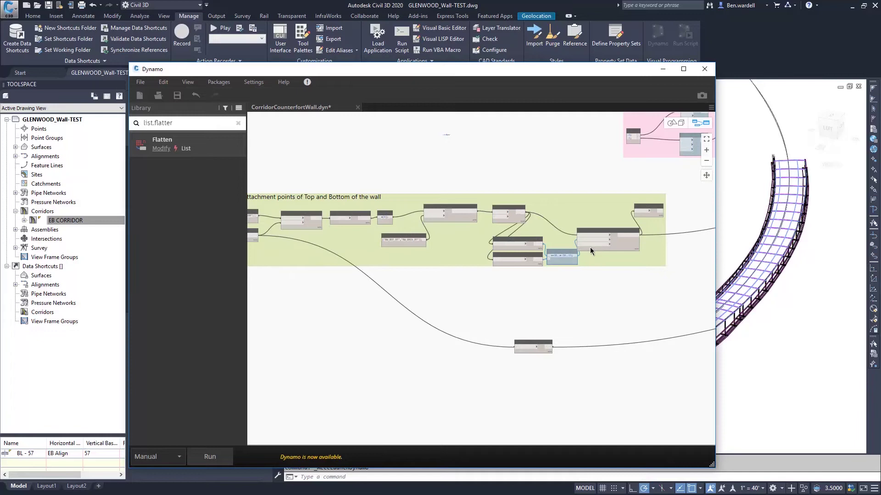
scroll(548, 285, "up", 2)
scroll(549, 286, "up", 1)
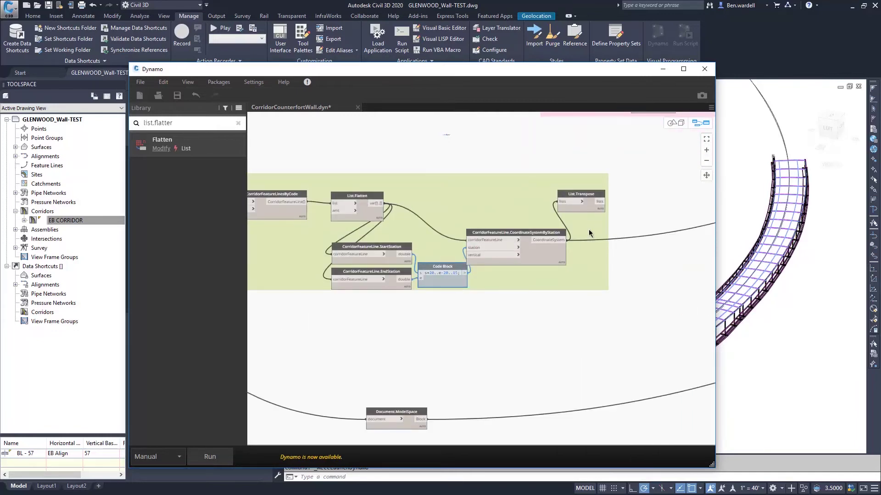
scroll(544, 252, "down", 2)
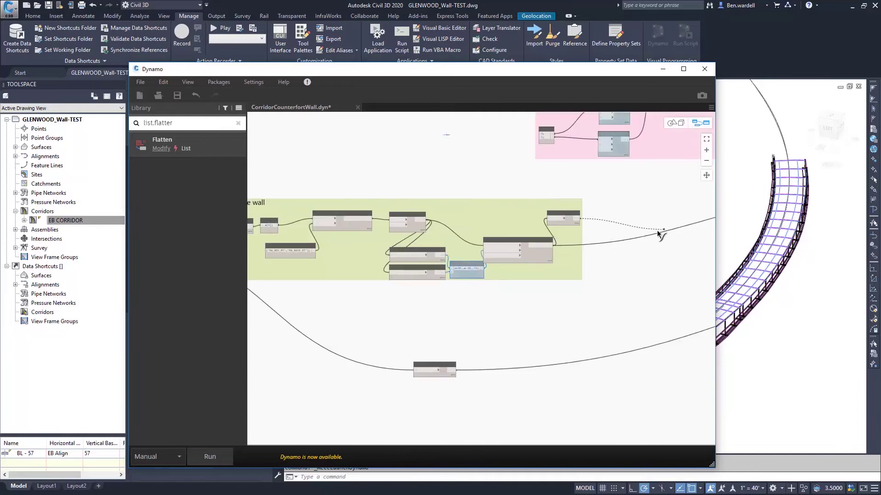
scroll(521, 258, "up", 3)
scroll(625, 229, "up", 3)
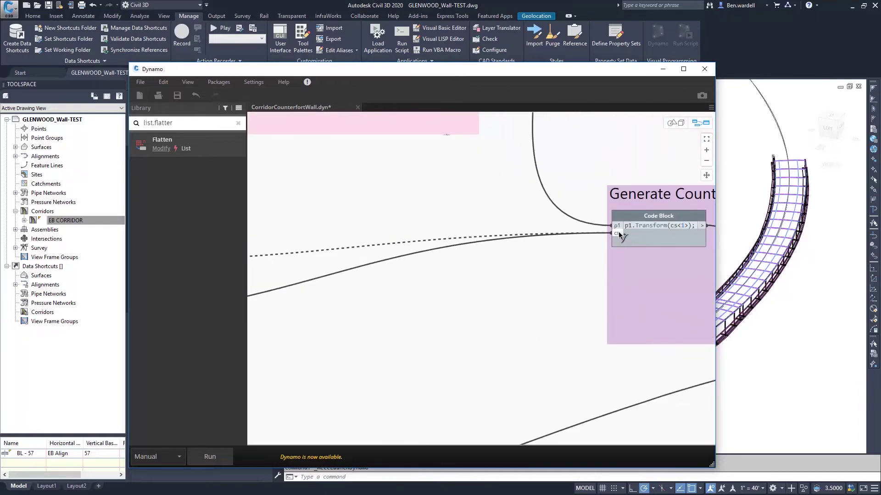
- Wire List.Transpose output into the cs input of the Generate Counterfort Wall Code Block
left_click(604, 233)
scroll(602, 250, "down", 3)
middle_click_drag(641, 262, 511, 267)
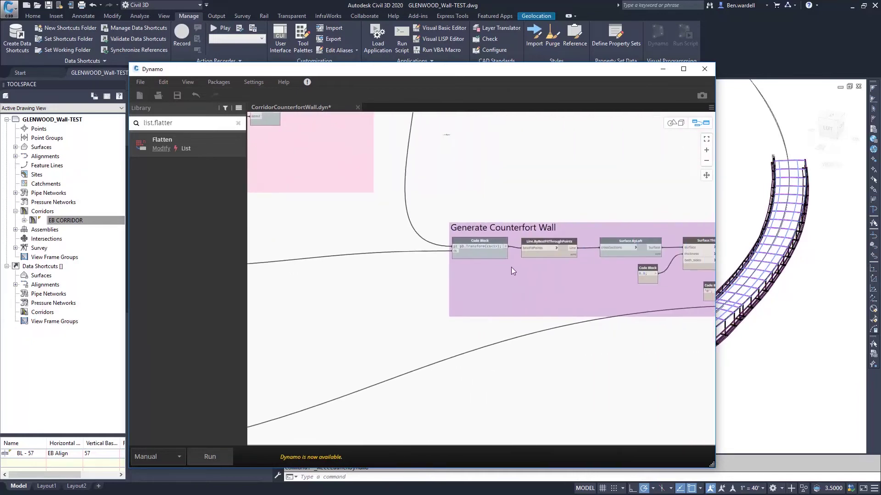
scroll(556, 264, "down", 2)
scroll(595, 301, "down", 2)
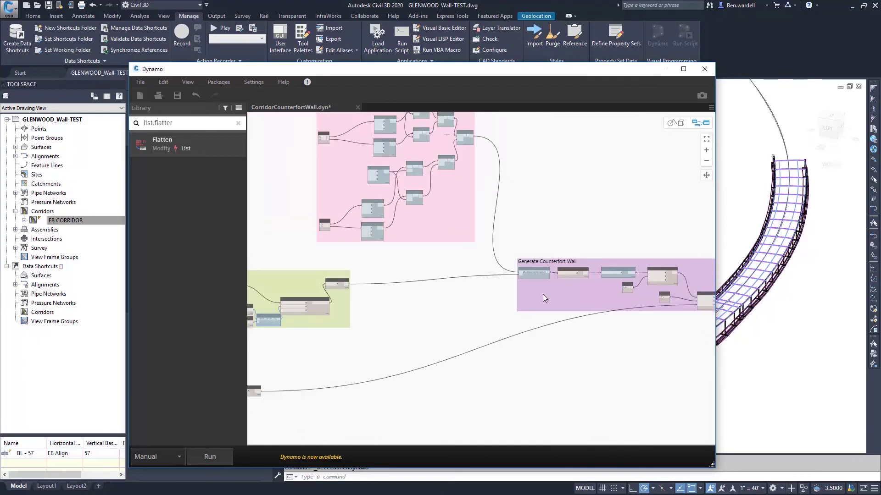
scroll(443, 273, "up", 2)
scroll(448, 289, "up", 1)
scroll(459, 261, "up", 2)
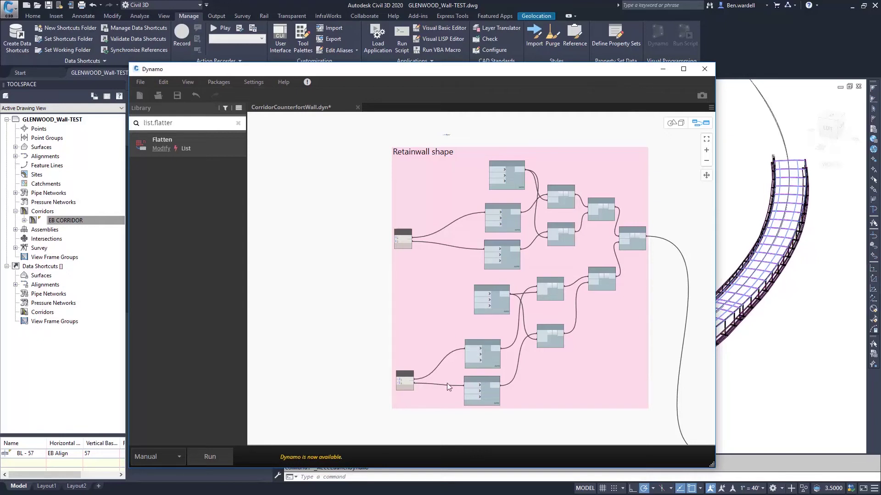
scroll(565, 307, "up", 1)
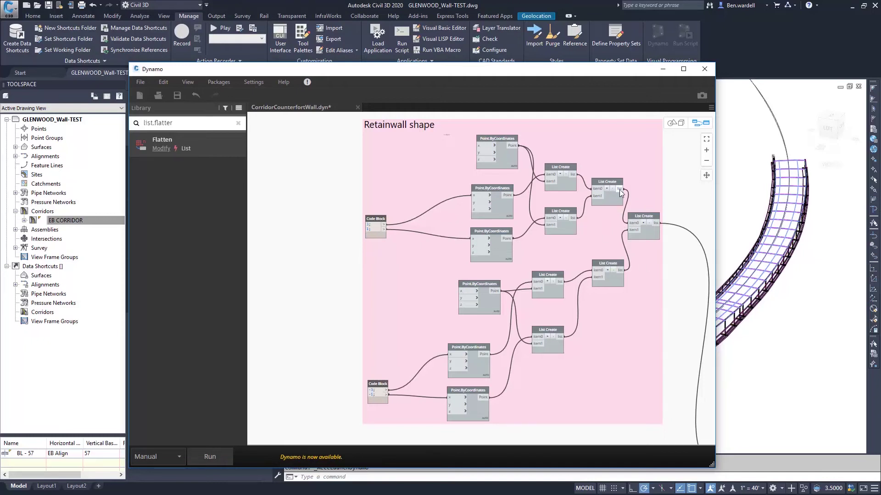
scroll(552, 269, "down", 3)
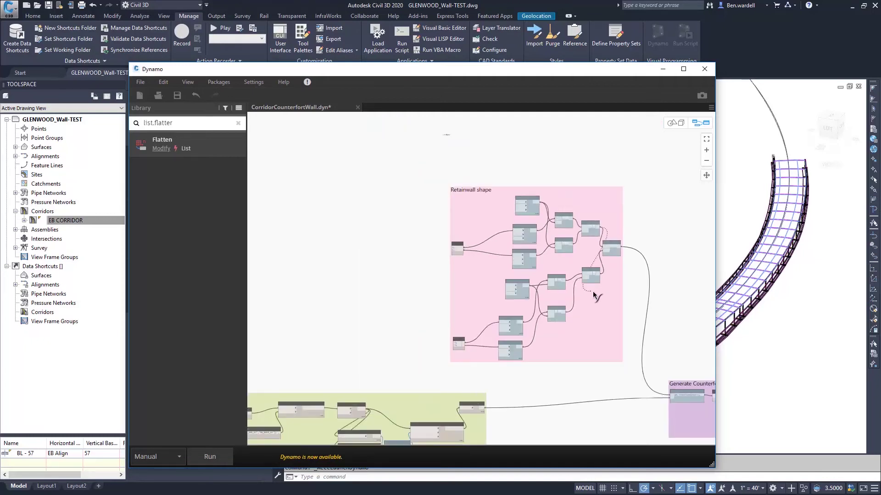
- Connect the Retainwall shape output wire to the transform Code Block's p1 port
middle_click_drag(560, 292, 437, 230)
scroll(522, 300, "up", 3)
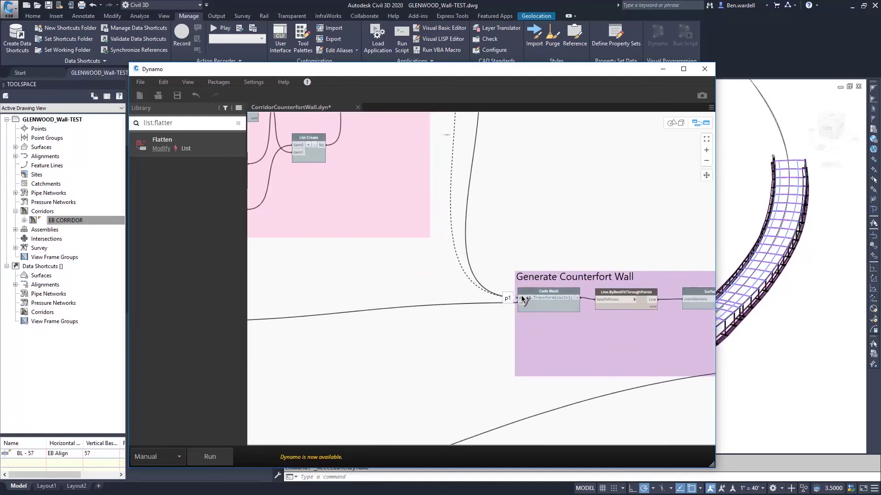
left_click(522, 300)
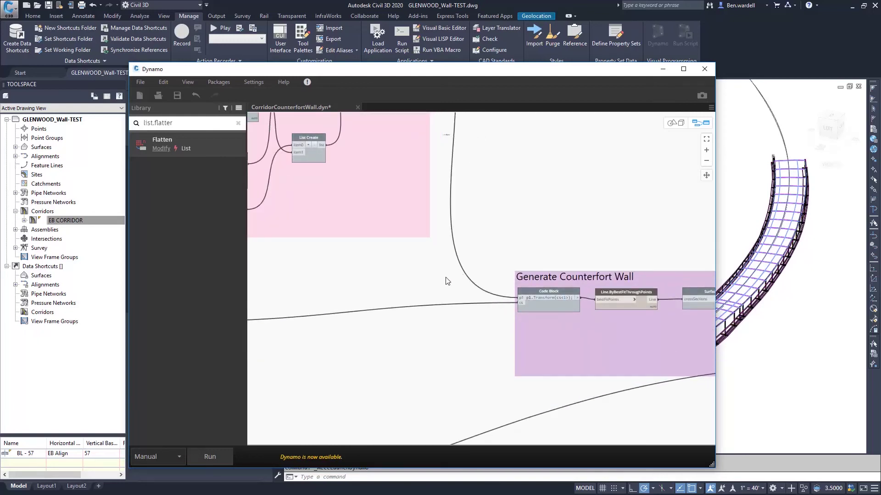
scroll(452, 283, "down", 1)
scroll(452, 284, "down", 1)
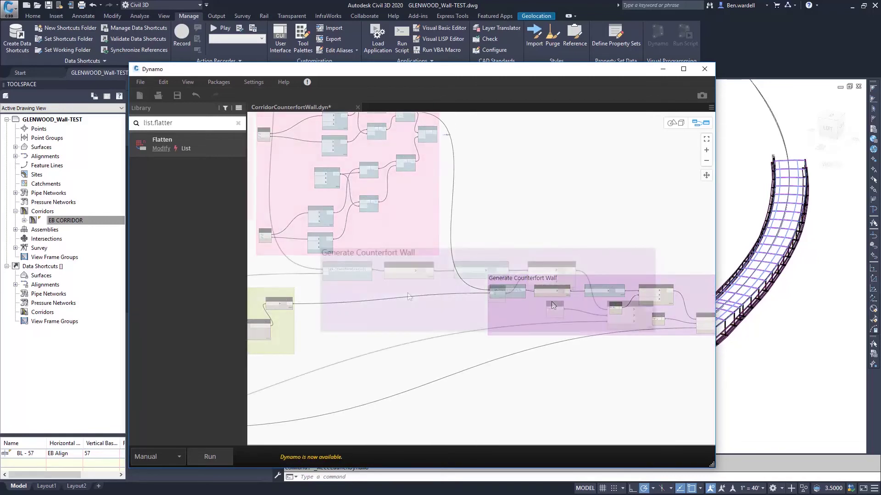
scroll(408, 293, "up", 2)
scroll(364, 283, "up", 2)
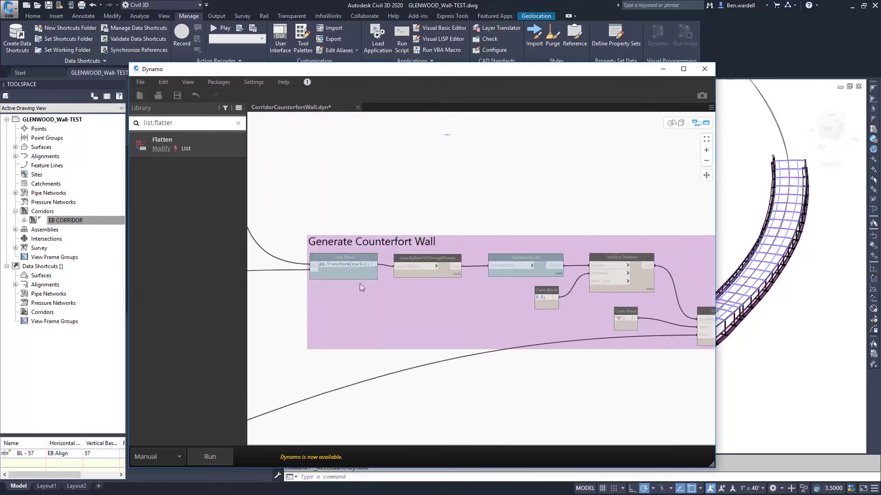
- Pan to the Code Block feeding Solid.ByGeometry's layer input in Generate Counterfort Wall
middle_click_drag(423, 303, 372, 284)
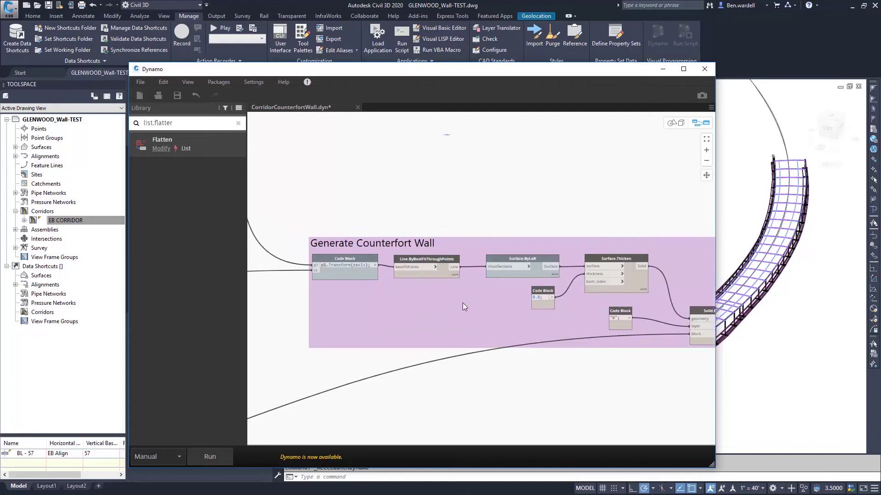
scroll(440, 281, "down", 1)
middle_click_drag(439, 281, 434, 280)
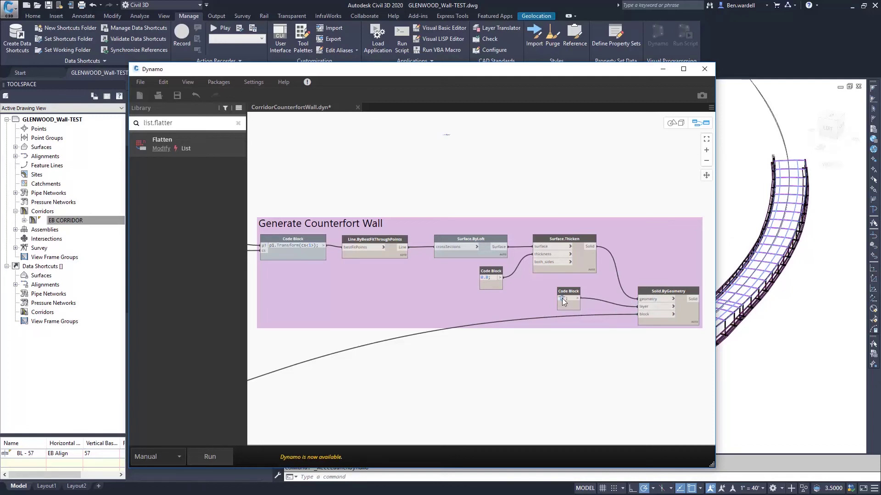
type("ST")
type("_WALL")
scroll(618, 318, "down", 3)
- Nudge the List.Flatten and CoordinateSystemByStation nodes to tidy the layout
middle_click_drag(330, 309, 426, 310)
scroll(434, 275, "up", 3)
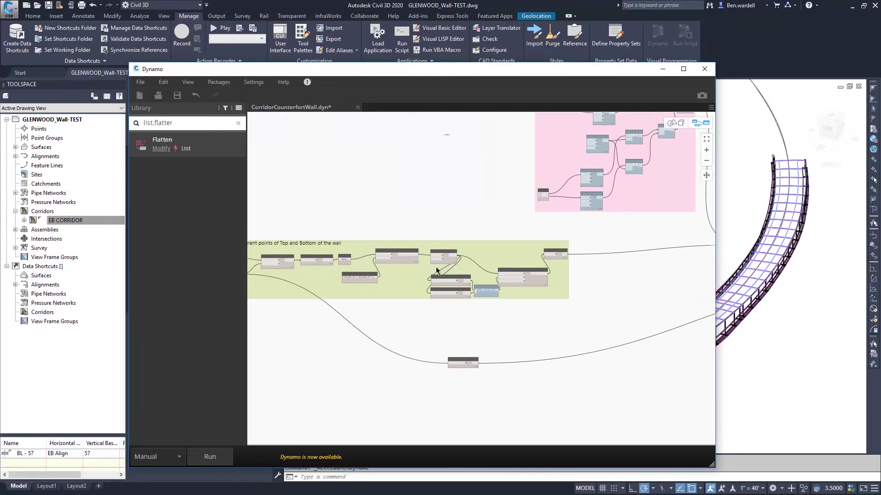
scroll(435, 266, "up", 2)
left_click_drag(435, 237, 364, 234)
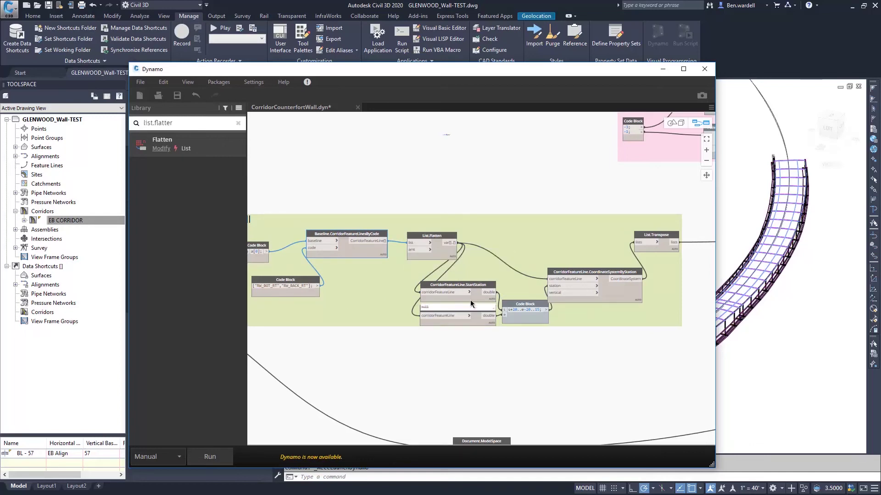
left_click_drag(585, 272, 590, 267)
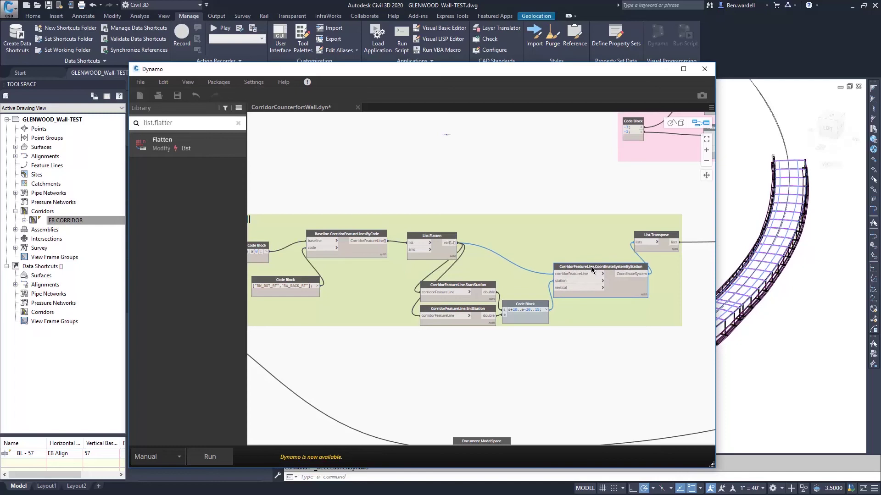
- Run the graph, then reposition CoordinateSystemByStation and review the pink and purple groups
left_click(204, 457)
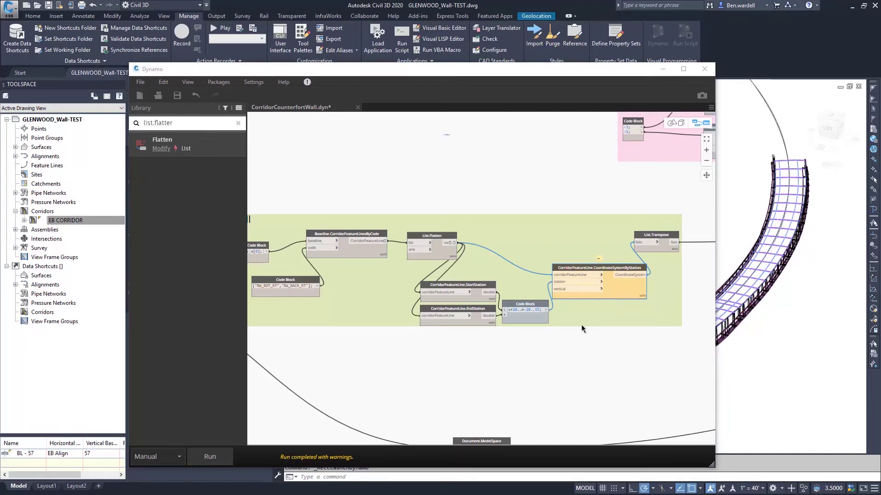
middle_click_drag(616, 304, 460, 307)
scroll(460, 307, "up", 3)
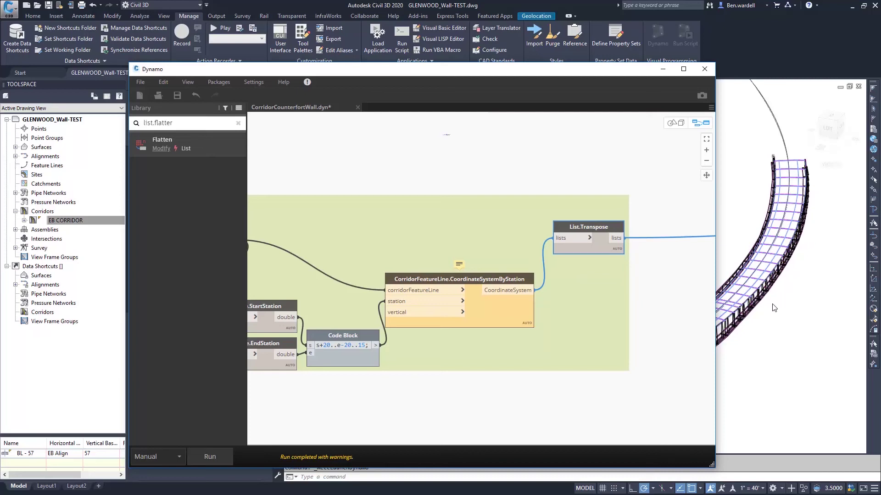
mouse_move(474, 283)
left_mouse_down()
mouse_move(481, 252)
mouse_move(468, 257)
left_mouse_up()
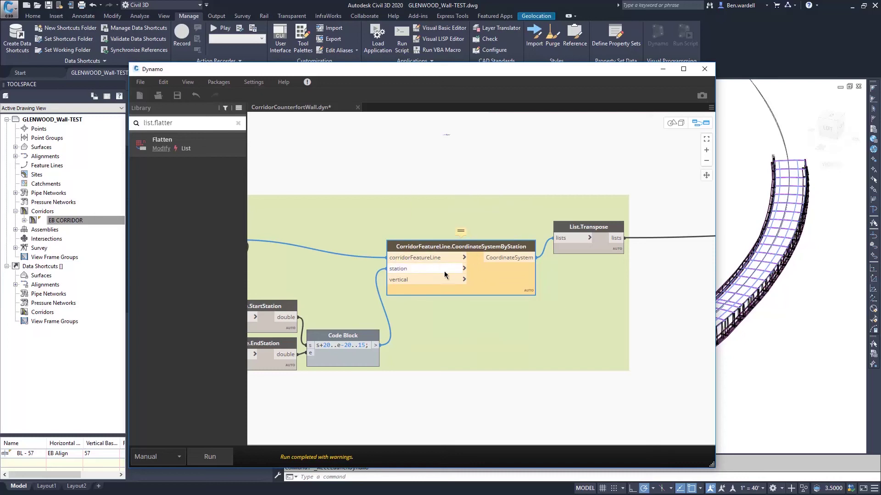
scroll(486, 324, "down", 2)
scroll(486, 324, "down", 3)
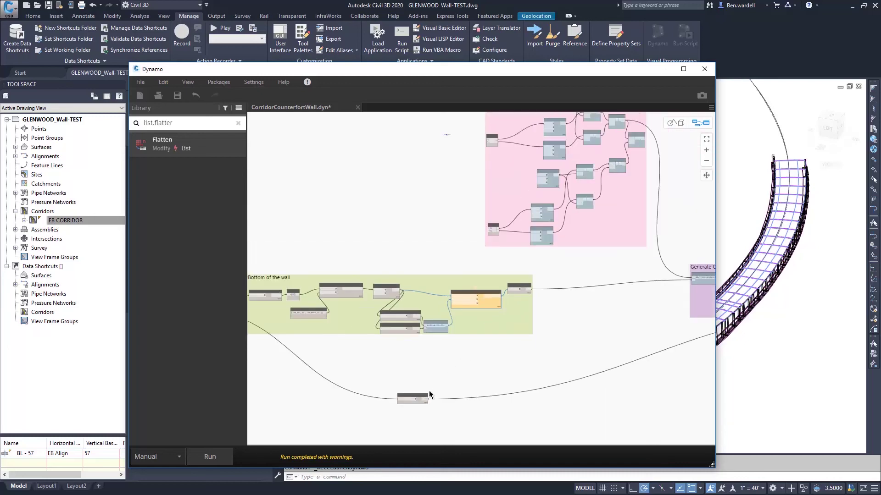
scroll(475, 344, "down", 2)
mouse_move(462, 370)
middle_mouse_down()
mouse_move(324, 290)
mouse_move(387, 298)
mouse_move(495, 291)
middle_mouse_up()
- Minimize Dynamo and activate the Civil 3D 3D corridor viewport
left_click(663, 69)
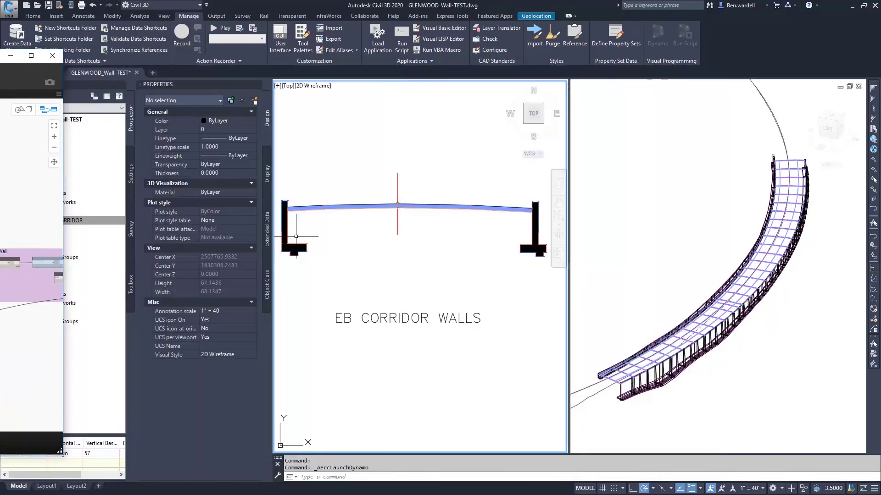
left_click(699, 324)
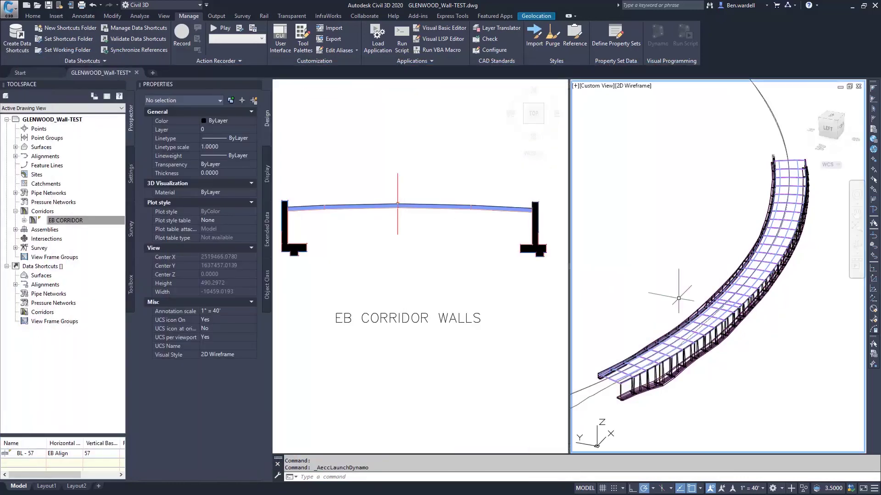
scroll(650, 398, "up", 5)
scroll(649, 398, "up", 2)
scroll(650, 397, "down", 2)
scroll(630, 357, "up", 2)
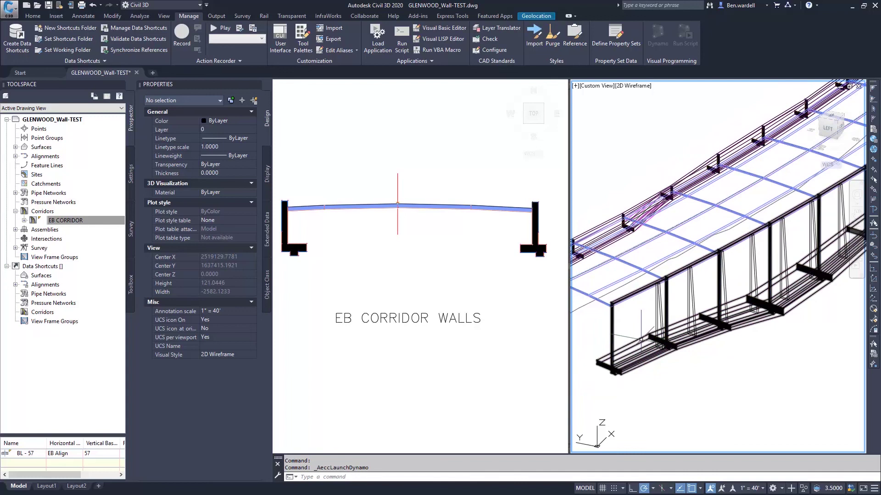
scroll(855, 86, "down", 5)
scroll(736, 239, "up", 2)
scroll(736, 239, "up", 2)
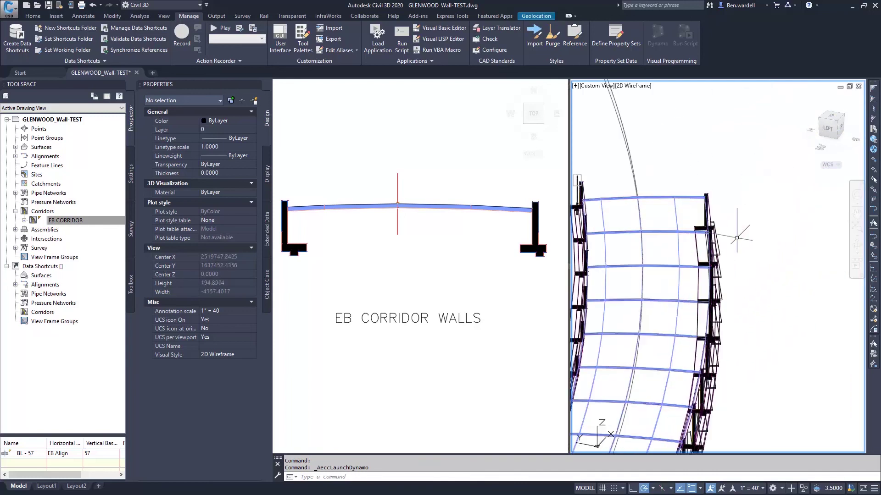
scroll(727, 252, "down", 2)
scroll(760, 287, "up", 2)
scroll(759, 287, "up", 2)
scroll(715, 313, "up", 2)
scroll(700, 334, "up", 2)
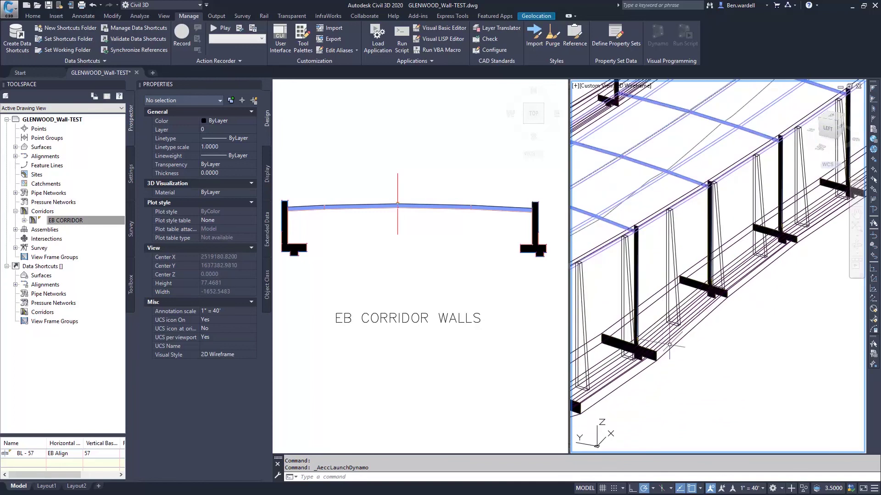
scroll(708, 330, "down", 2)
scroll(718, 357, "down", 1)
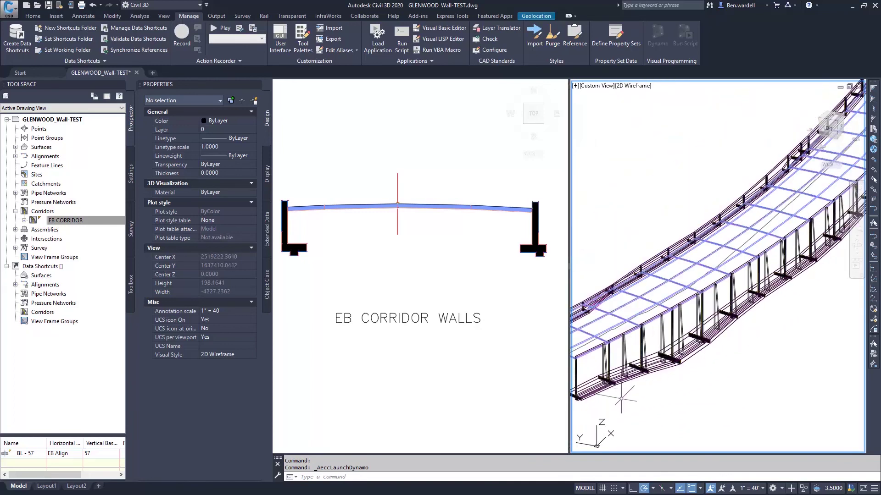
scroll(723, 365, "down", 1)
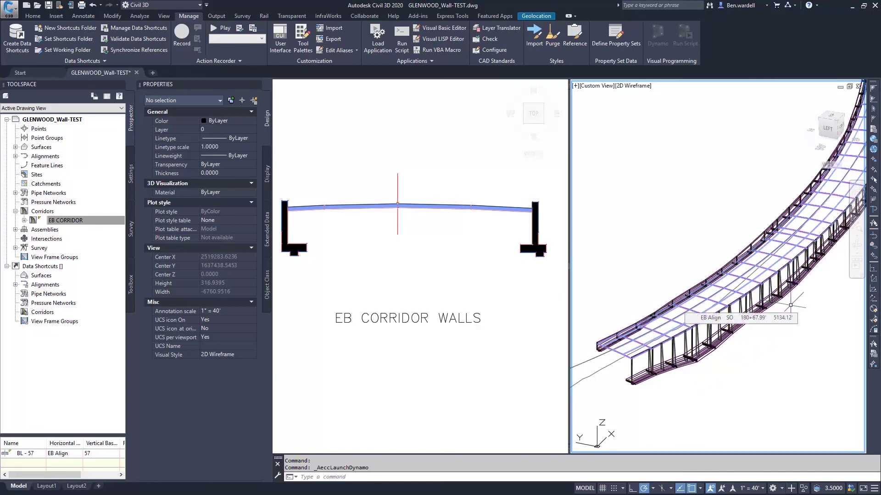
scroll(791, 303, "up", 1)
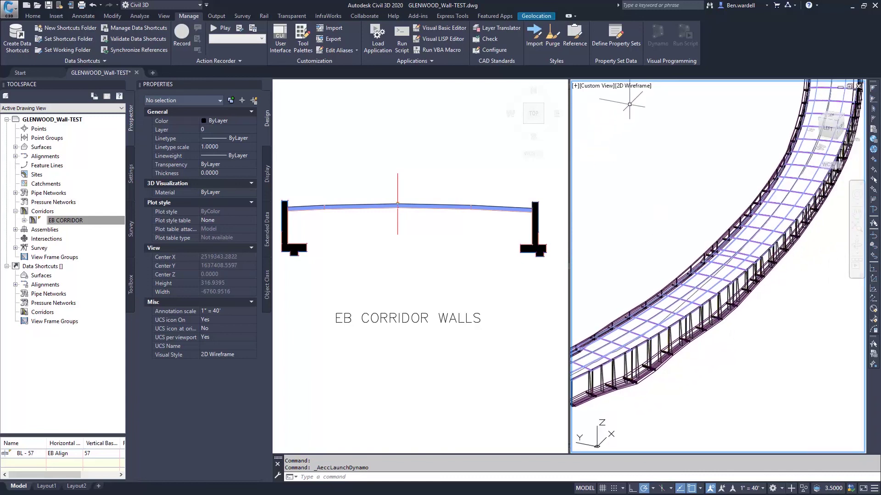
- Switch the 3D corridor viewport from 2D Wireframe to Conceptual
left_click(636, 87)
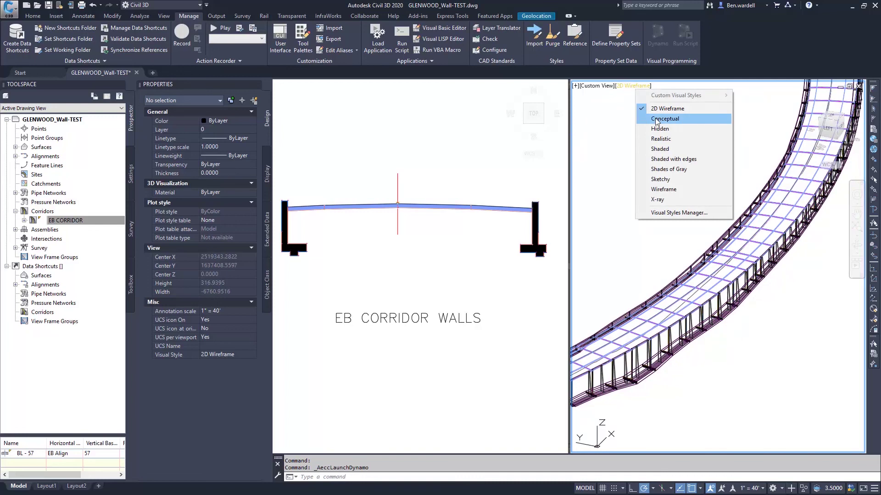
left_click(653, 107)
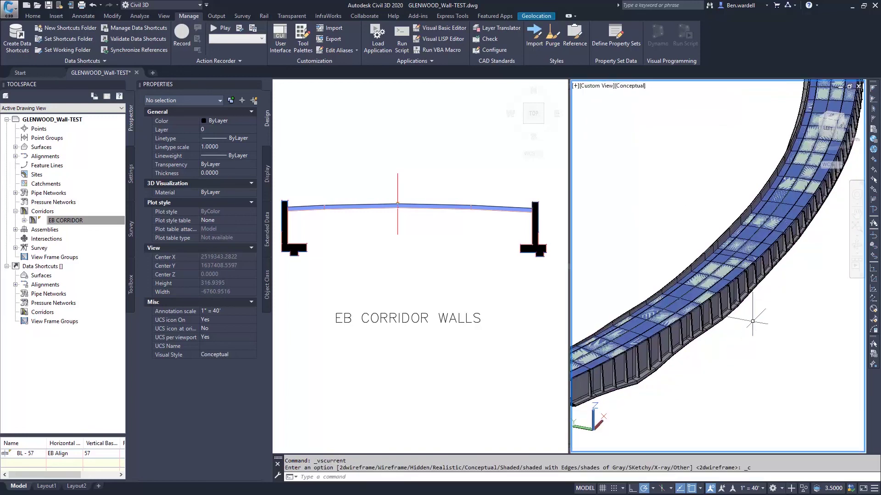